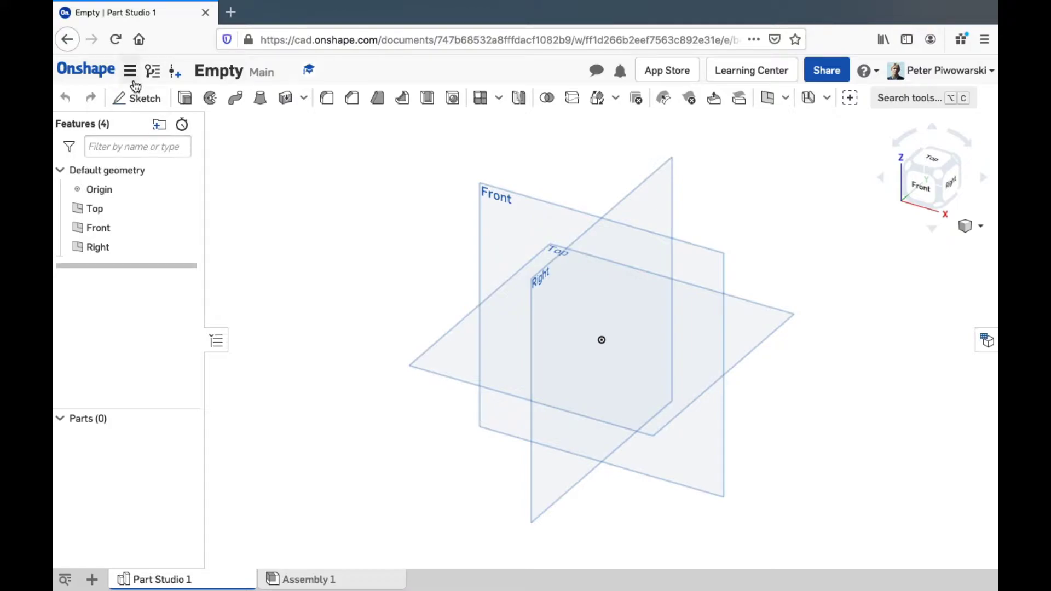
Review the workspace units in the document options and accept them unchanged
click(130, 71)
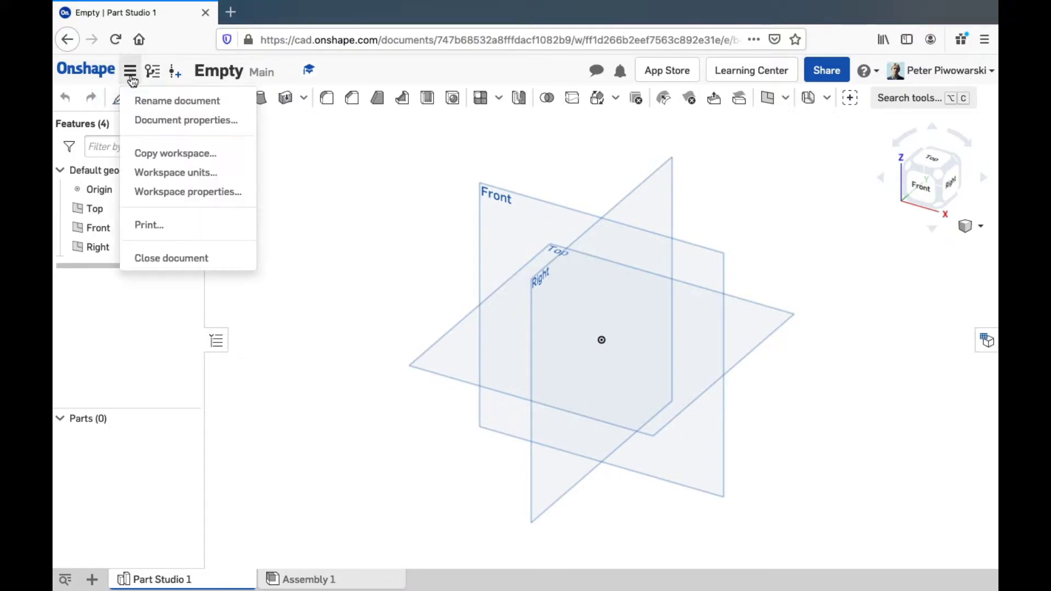
click(137, 174)
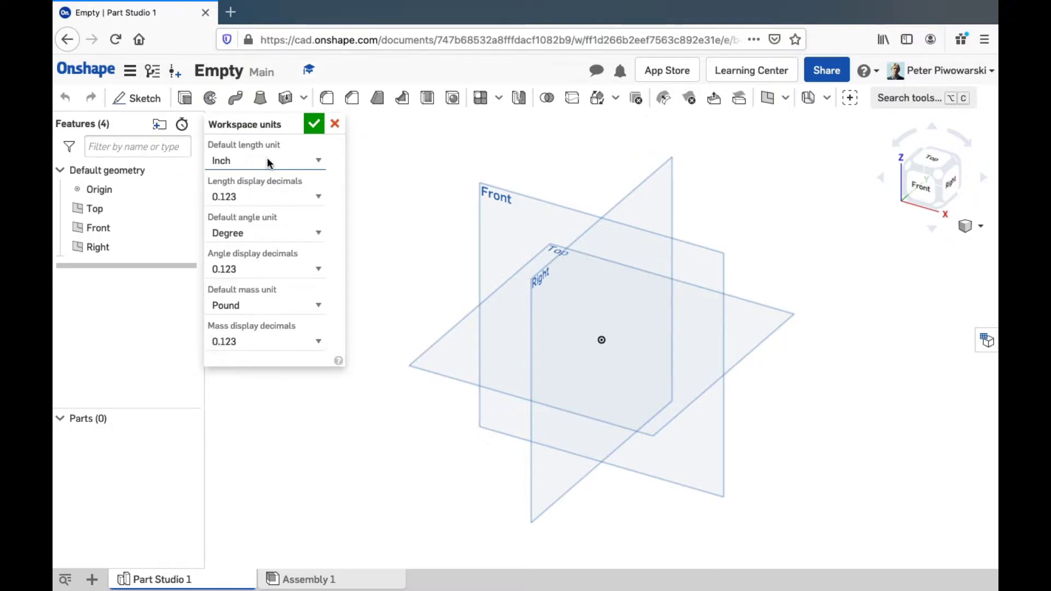
click(314, 124)
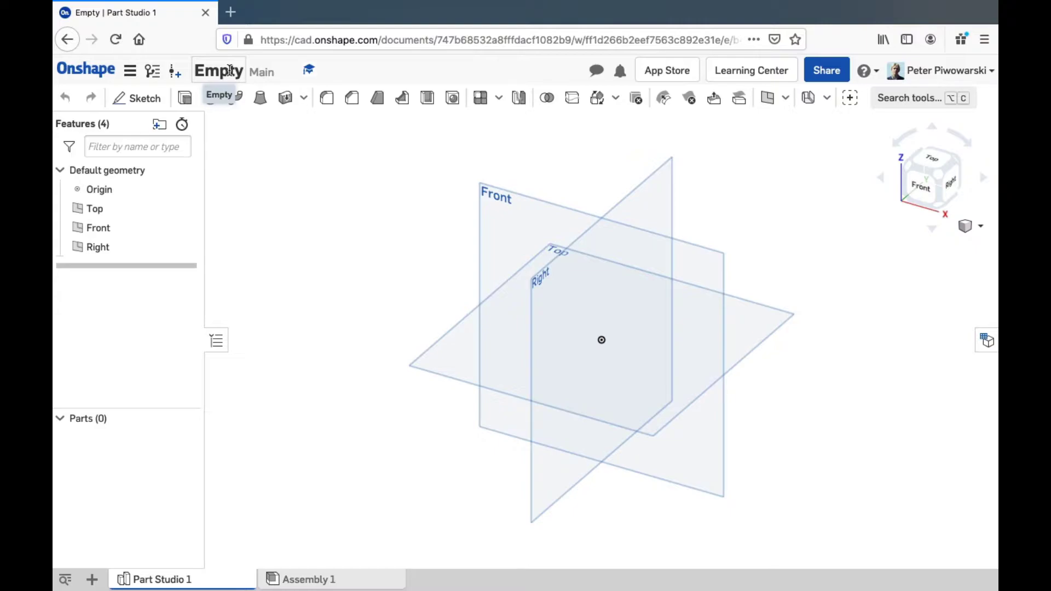
Rename the document from 'Empty' to 'Empty Part'
click(230, 70)
click(244, 70)
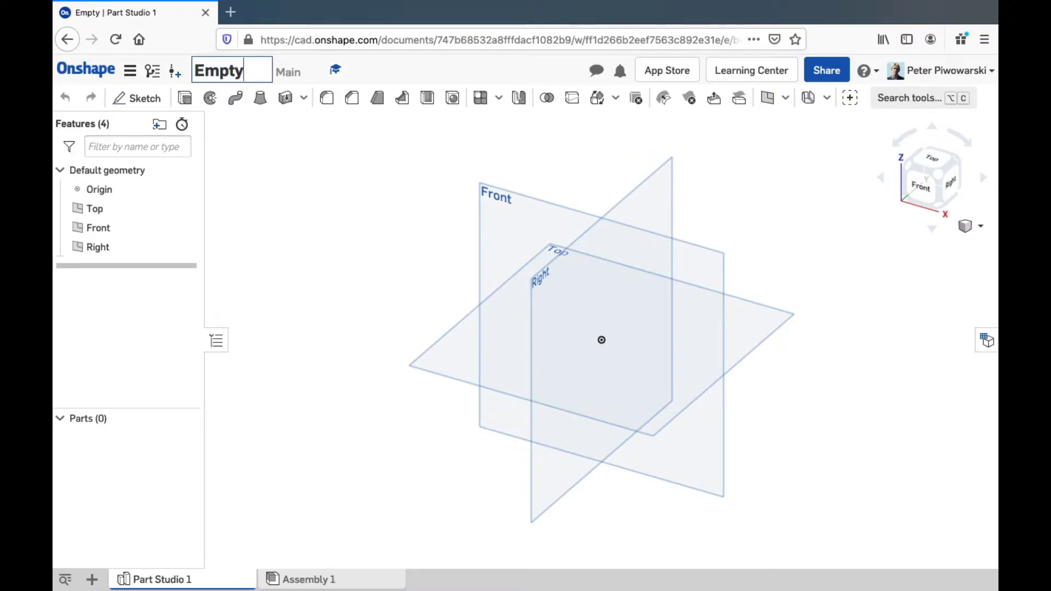
text(Part)
key(Return)
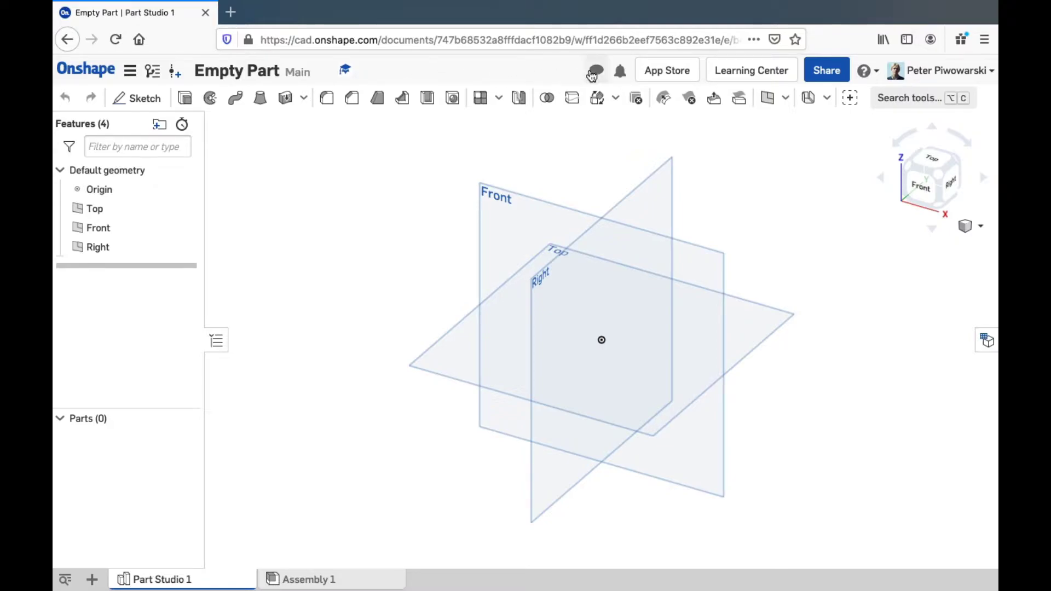
Post the comment 'I think we should start the crumple zone before it's due!' on the document
click(597, 71)
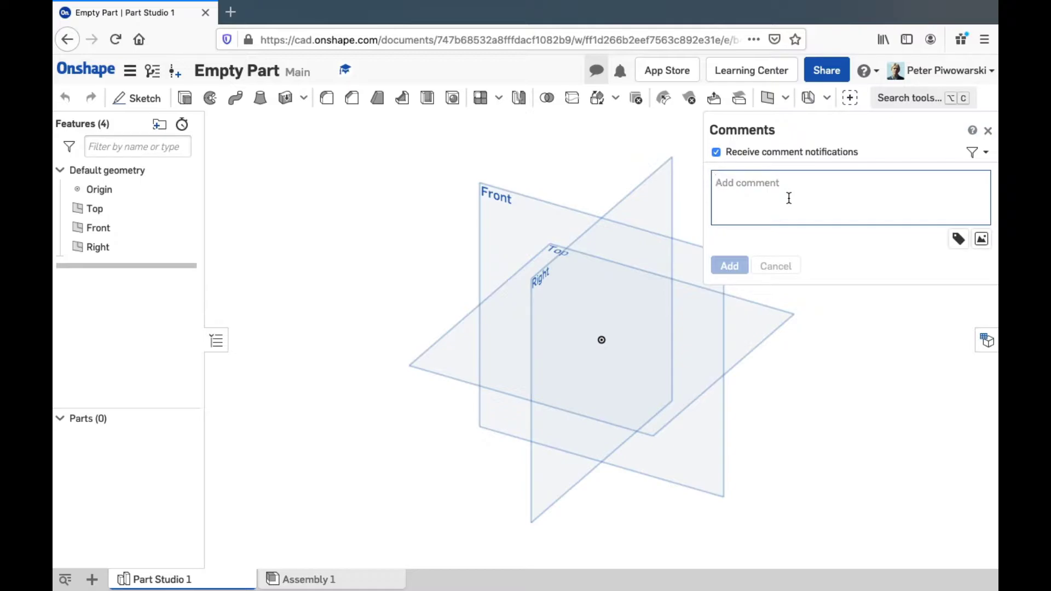
text(I think w)
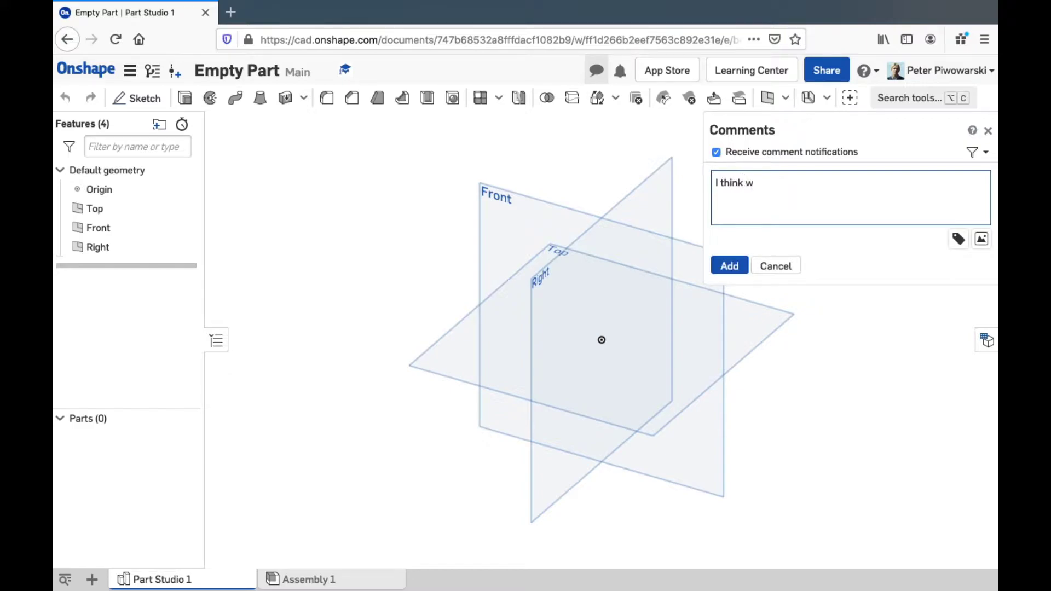
text(e should start the crumple)
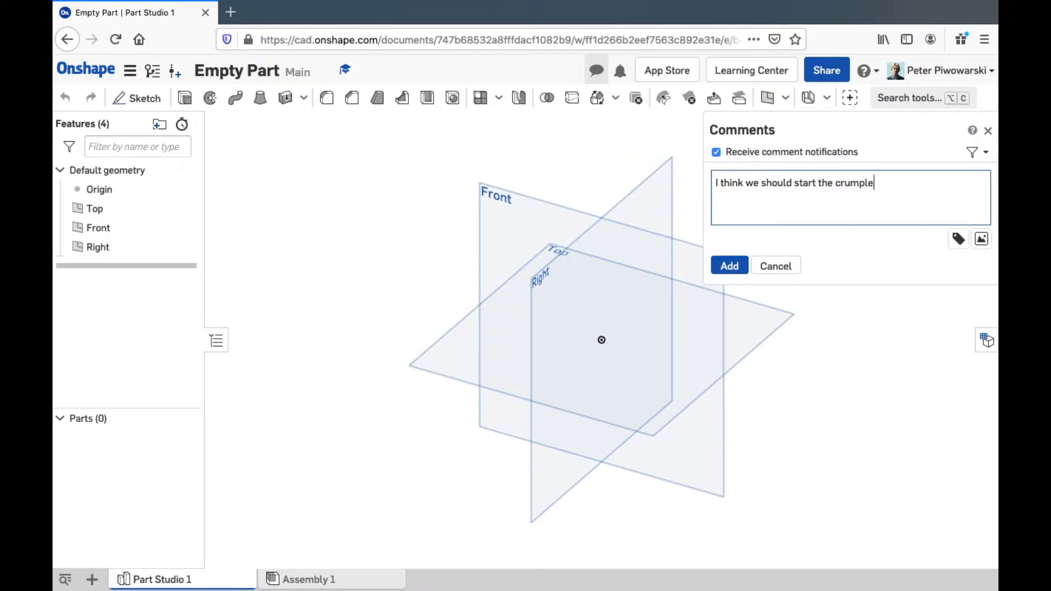
text( zone before it)
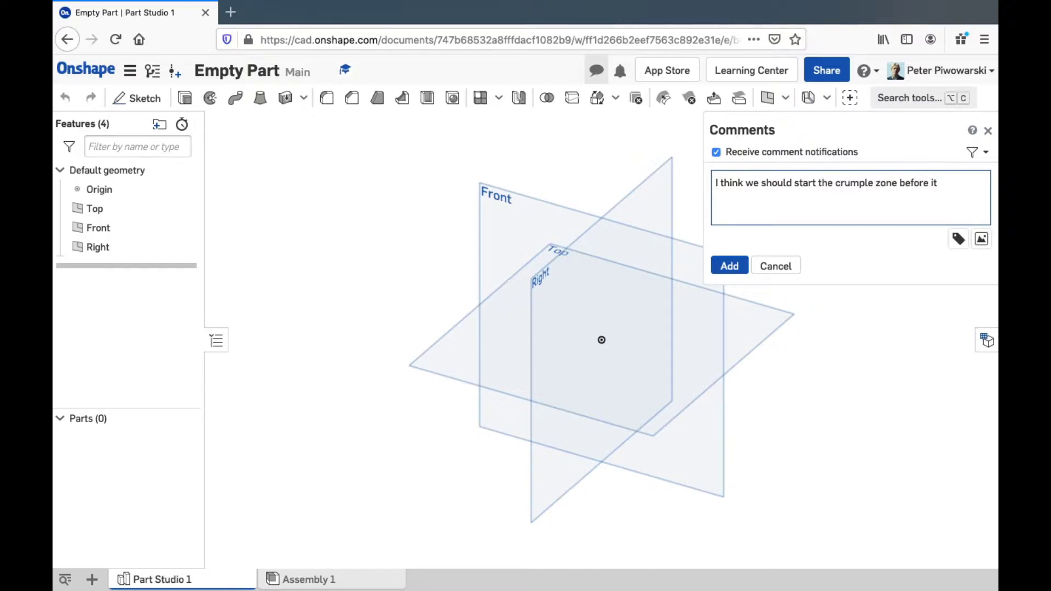
text('s due!)
click(735, 271)
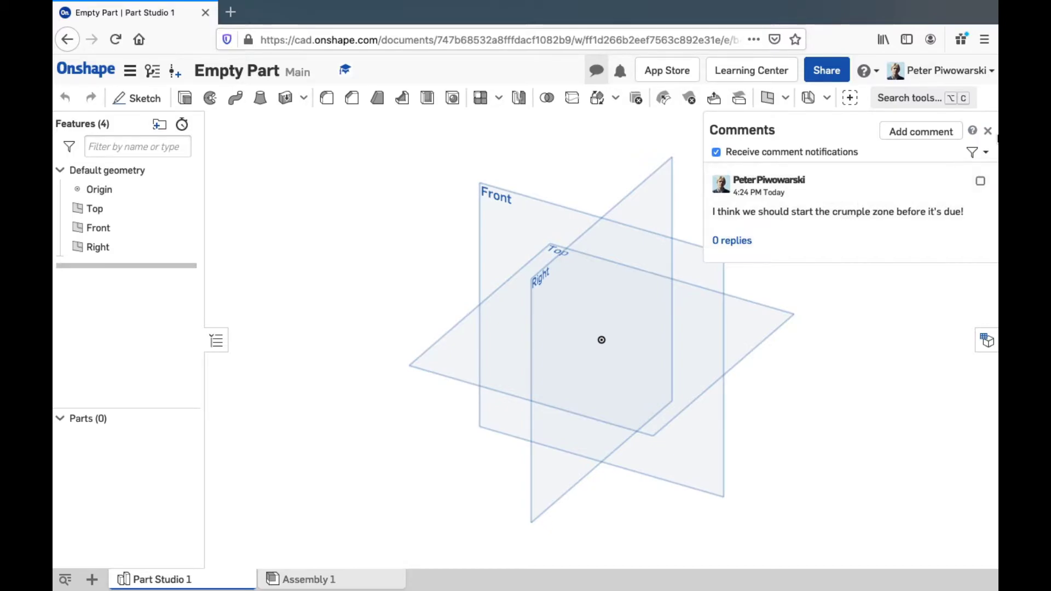
View the document notifications, then dismiss the Notifications panel
click(620, 74)
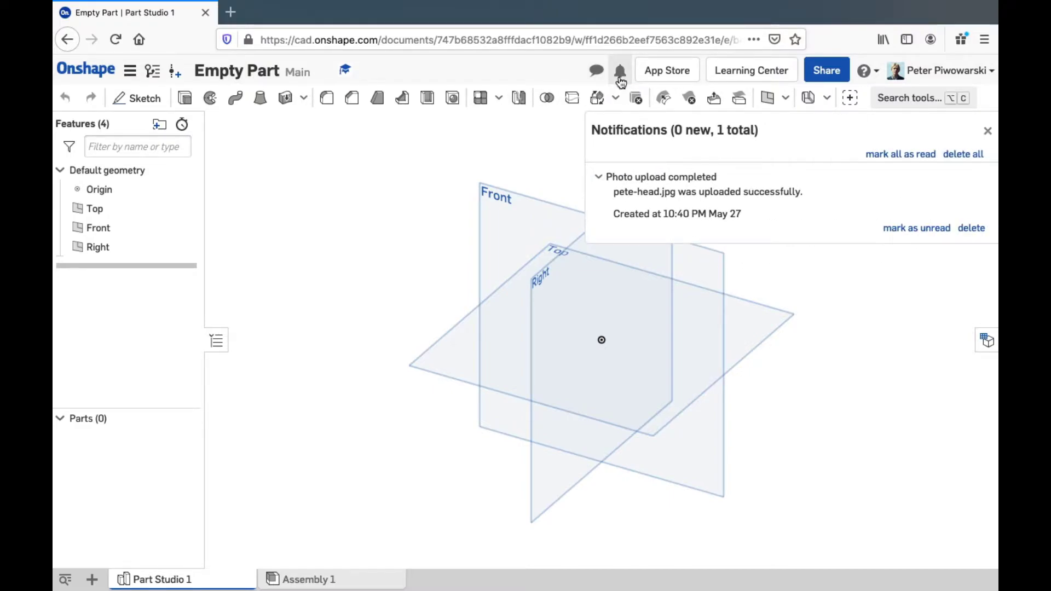
click(620, 81)
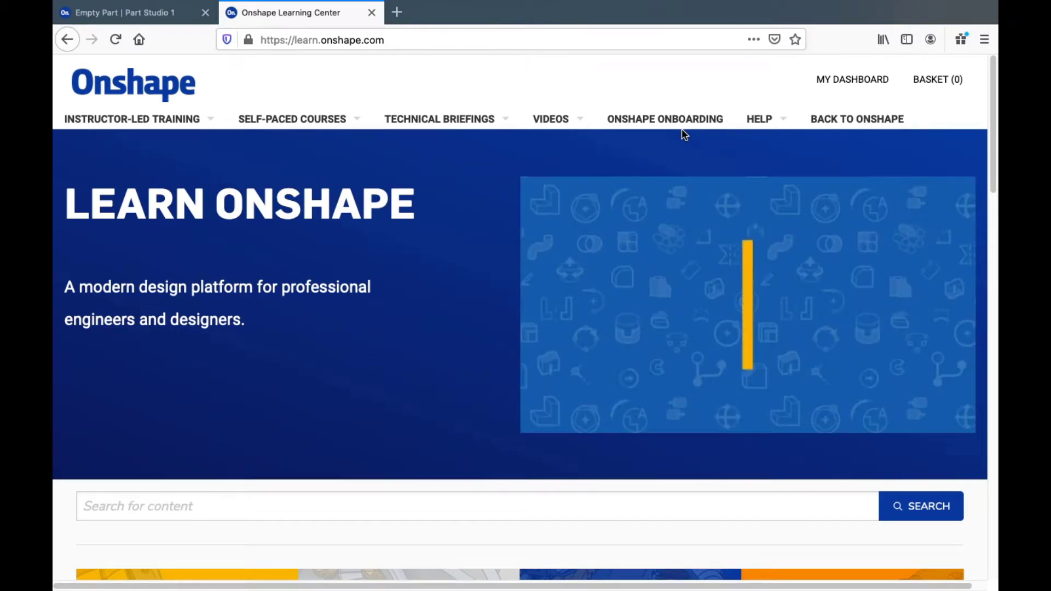
mouse_move(675, 240)
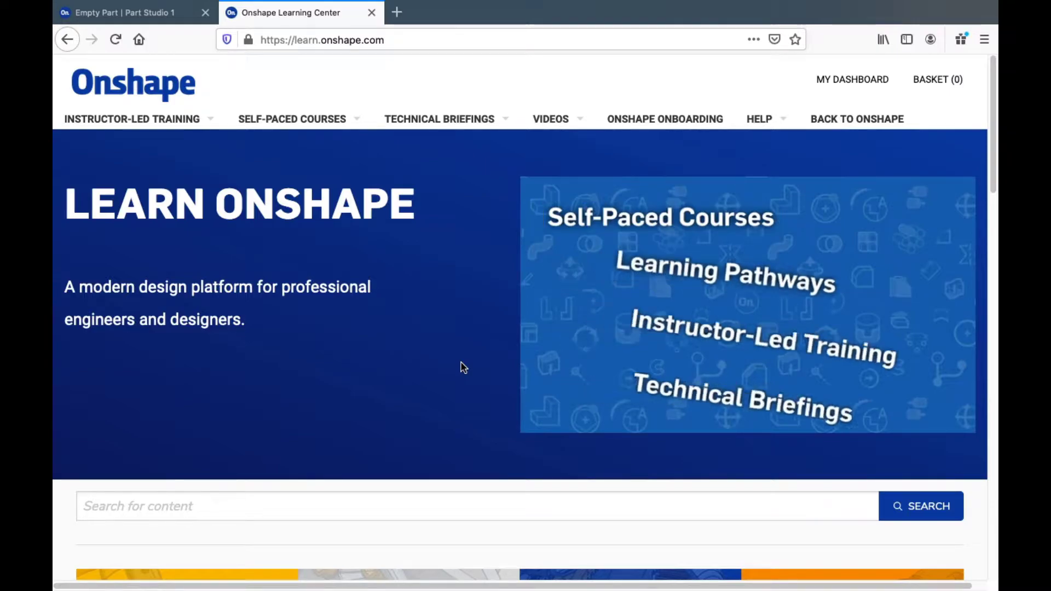
scroll(464, 367, down, 1)
scroll(463, 367, down, 4)
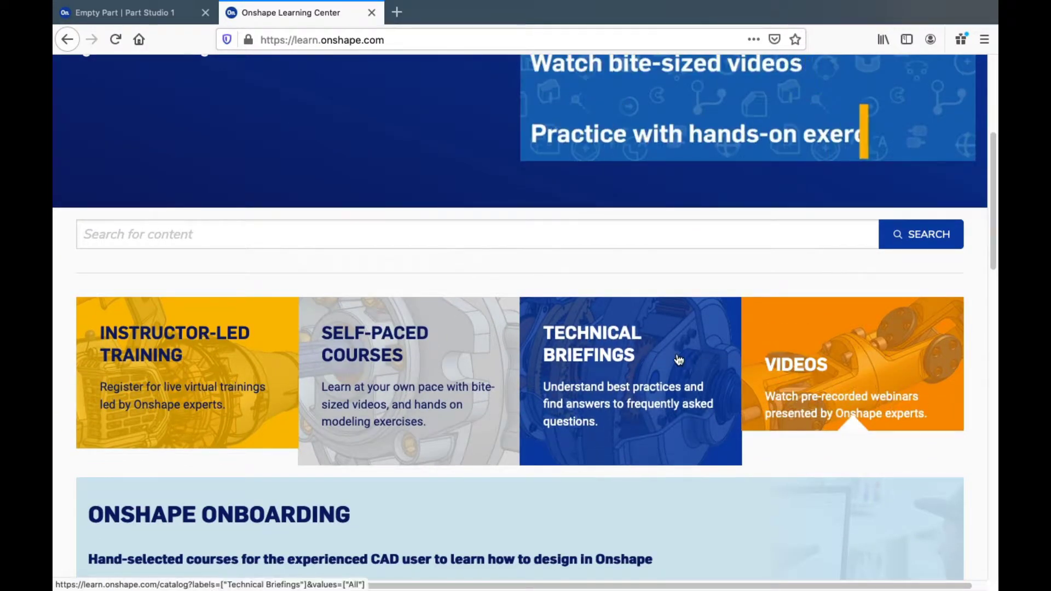
scroll(668, 358, up, 5)
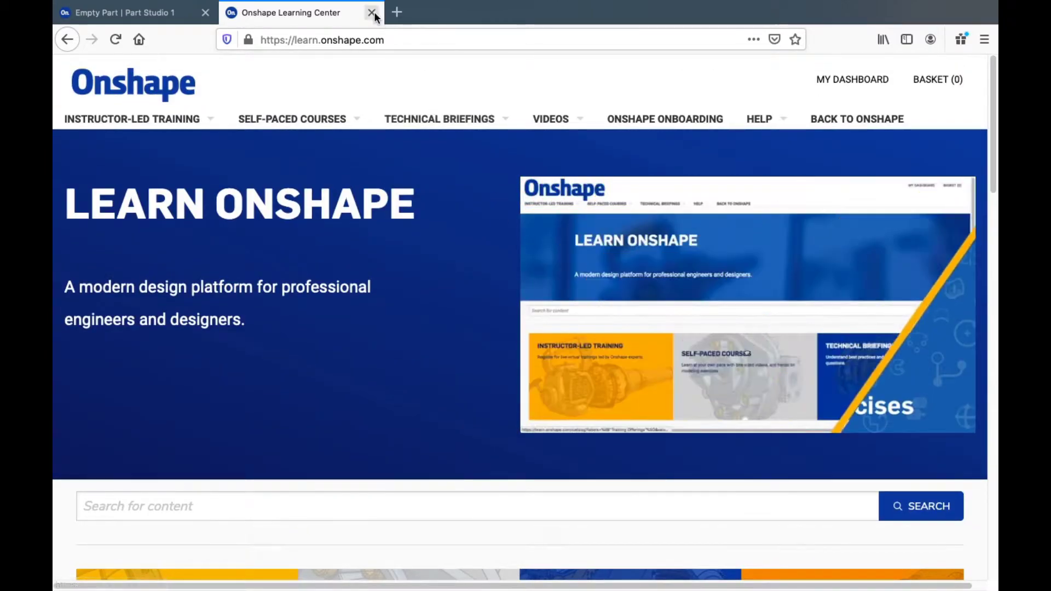
click(372, 12)
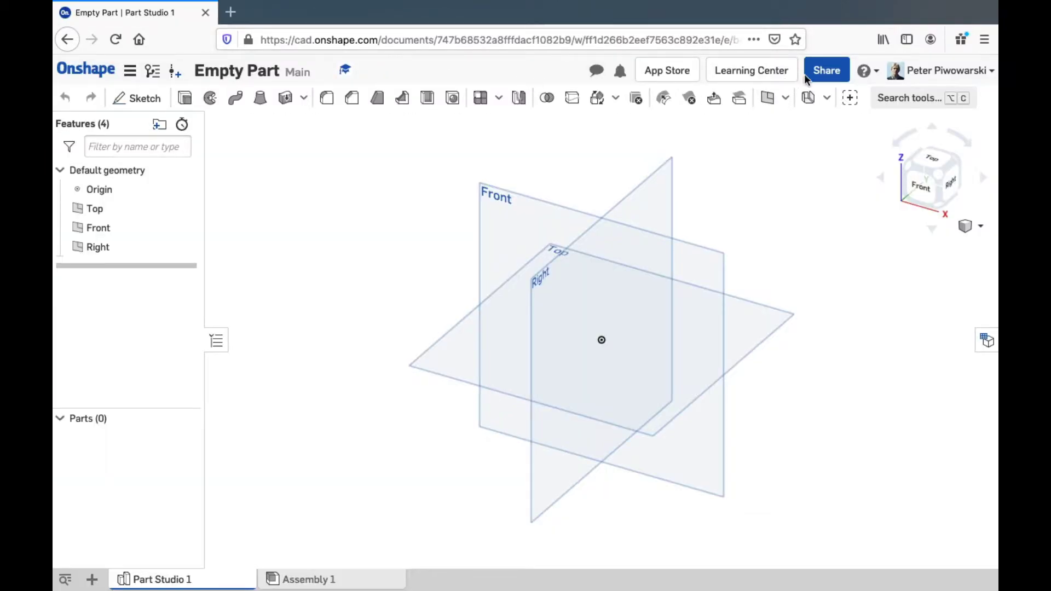
Share the document with the collaborator's e-mail address, keeping Can edit permission
click(824, 80)
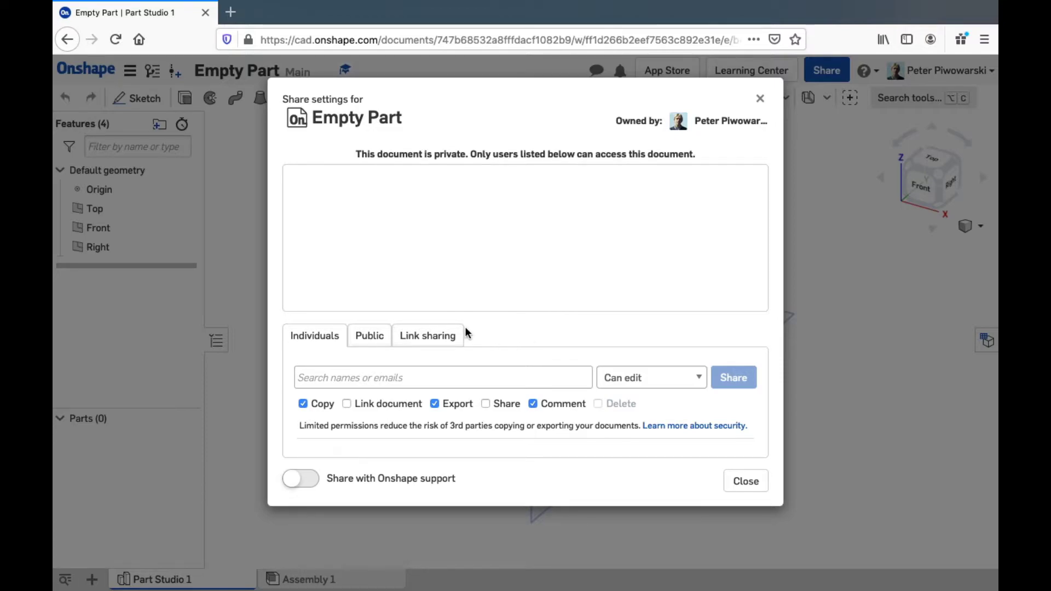
click(393, 379)
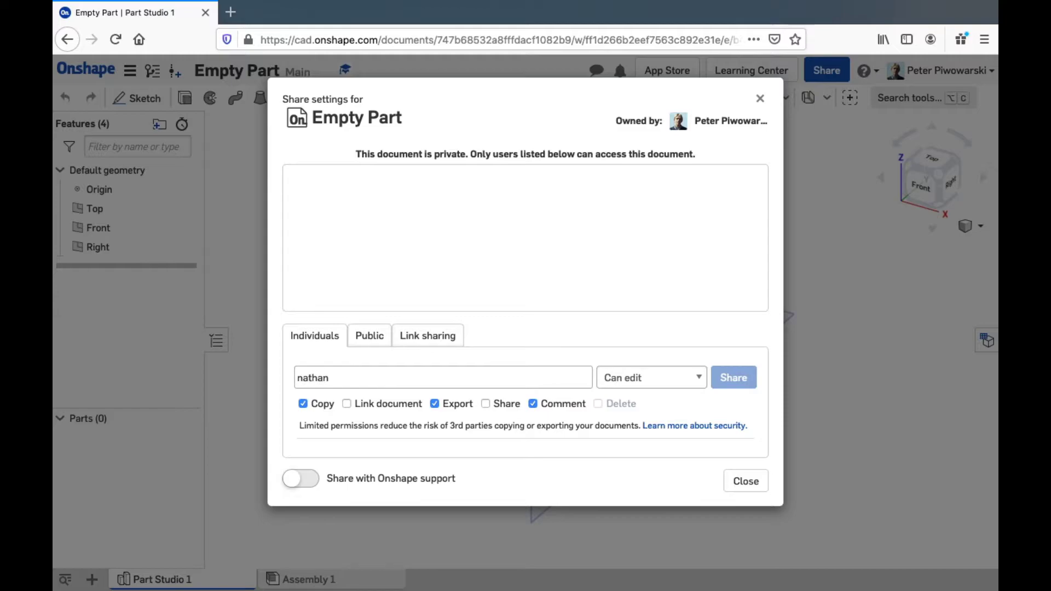
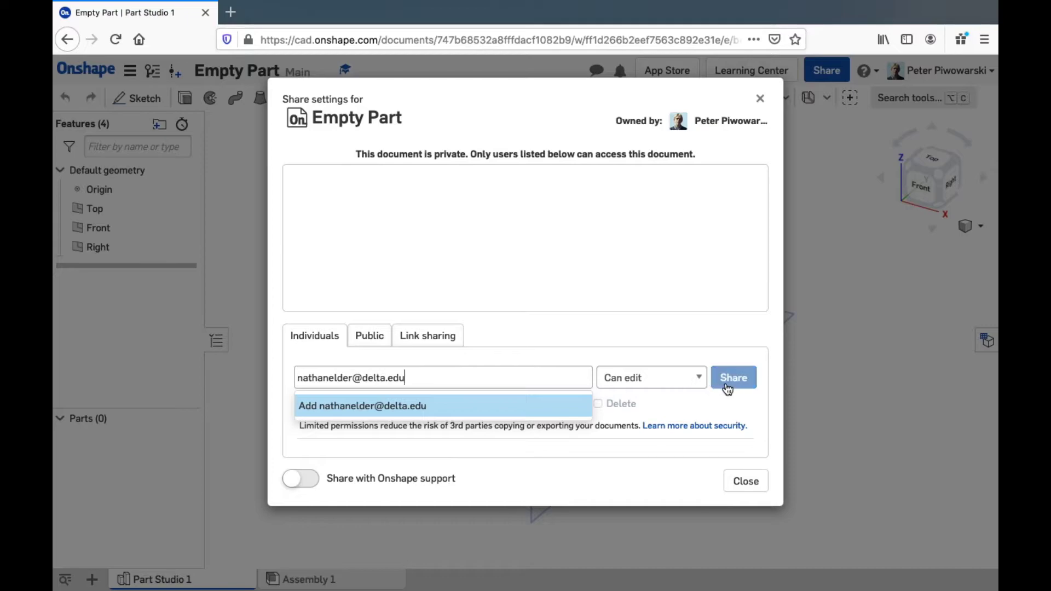
click(728, 387)
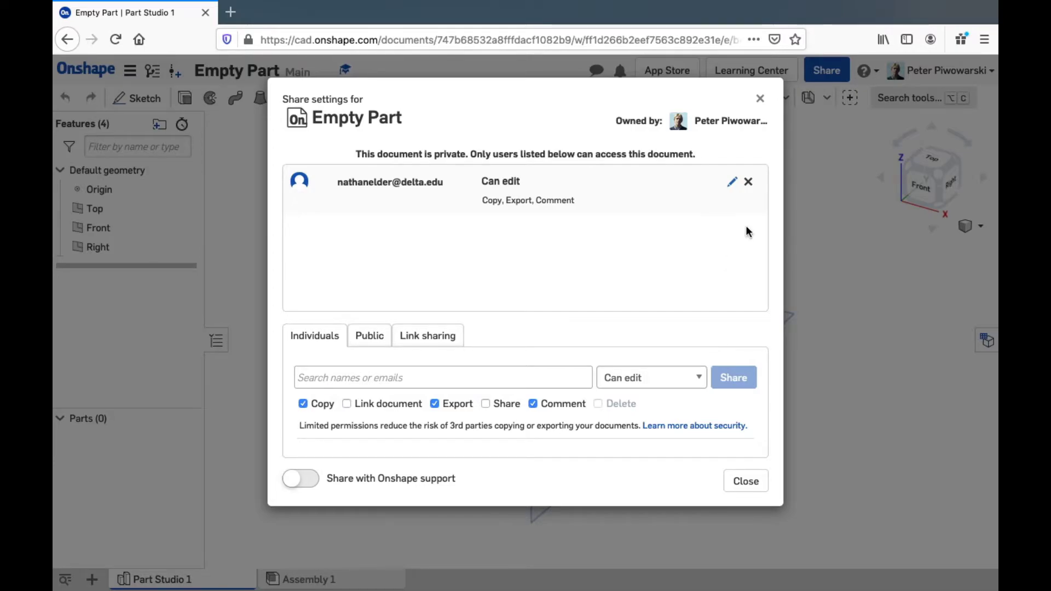
click(762, 100)
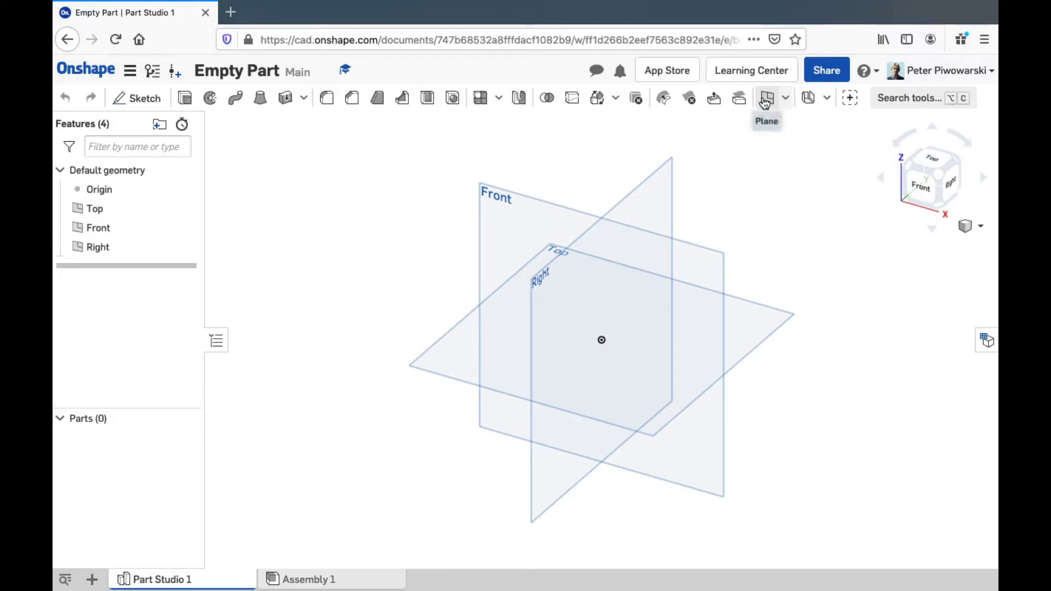
click(864, 81)
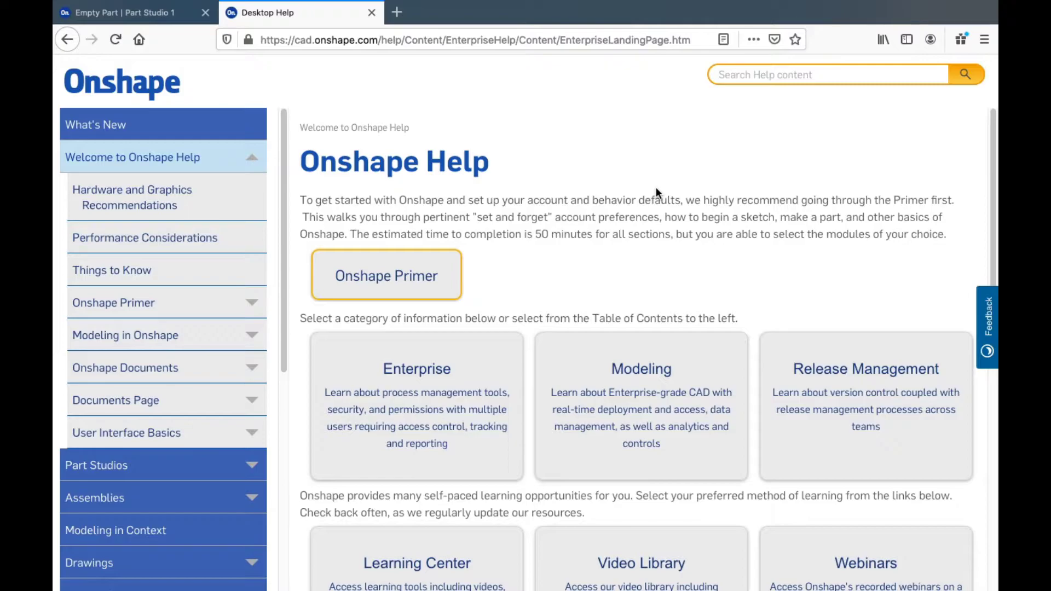
scroll(656, 189, down, 3)
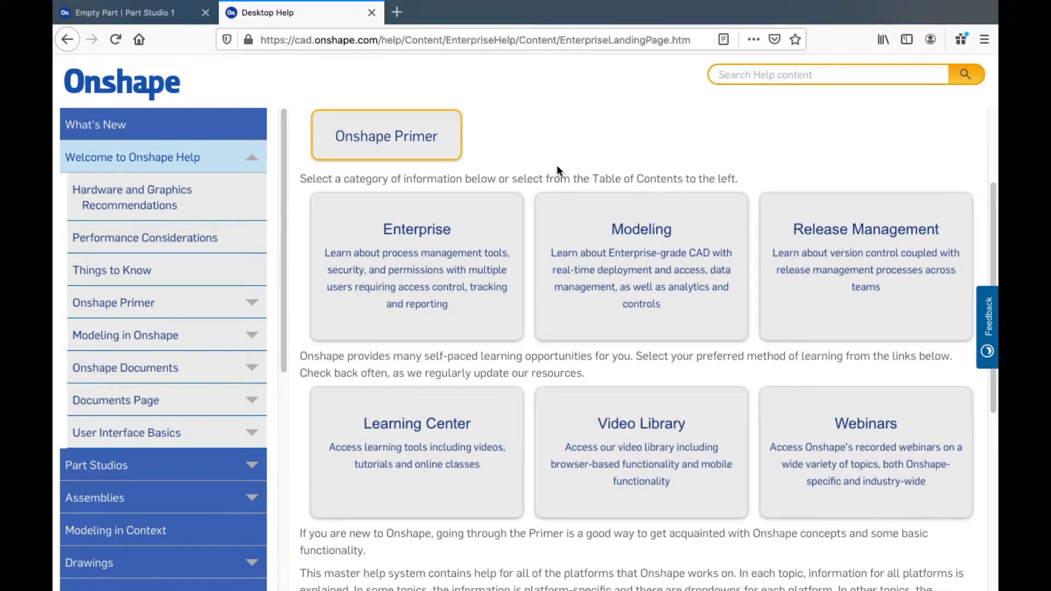
click(371, 13)
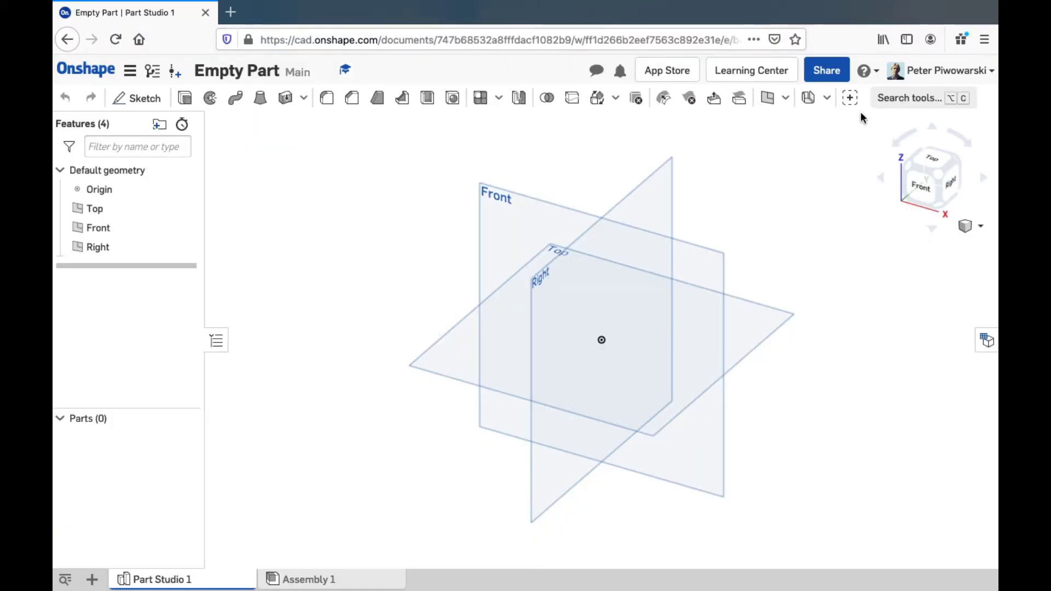
click(945, 71)
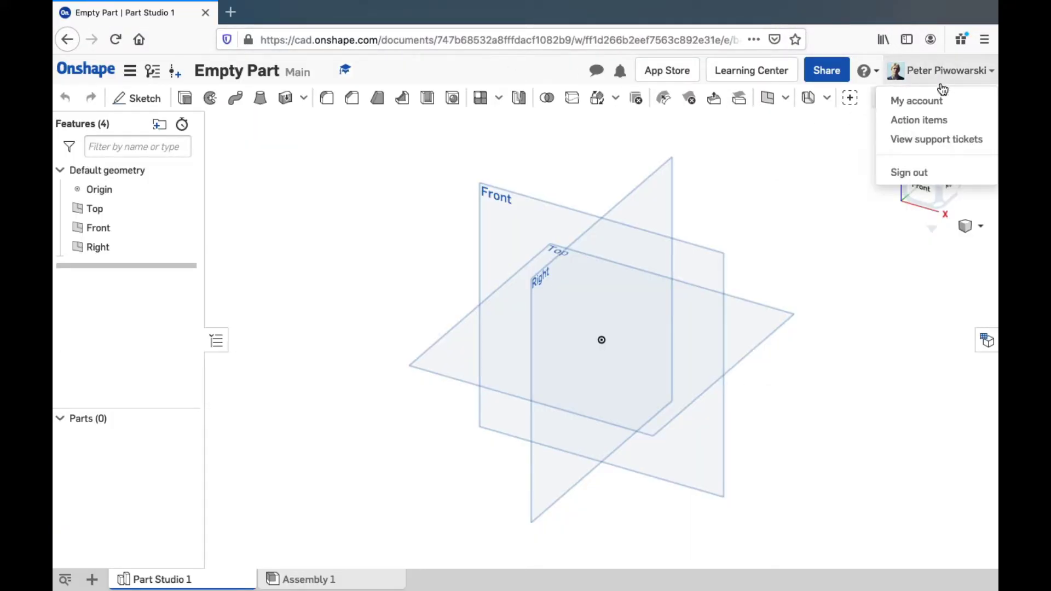
click(924, 75)
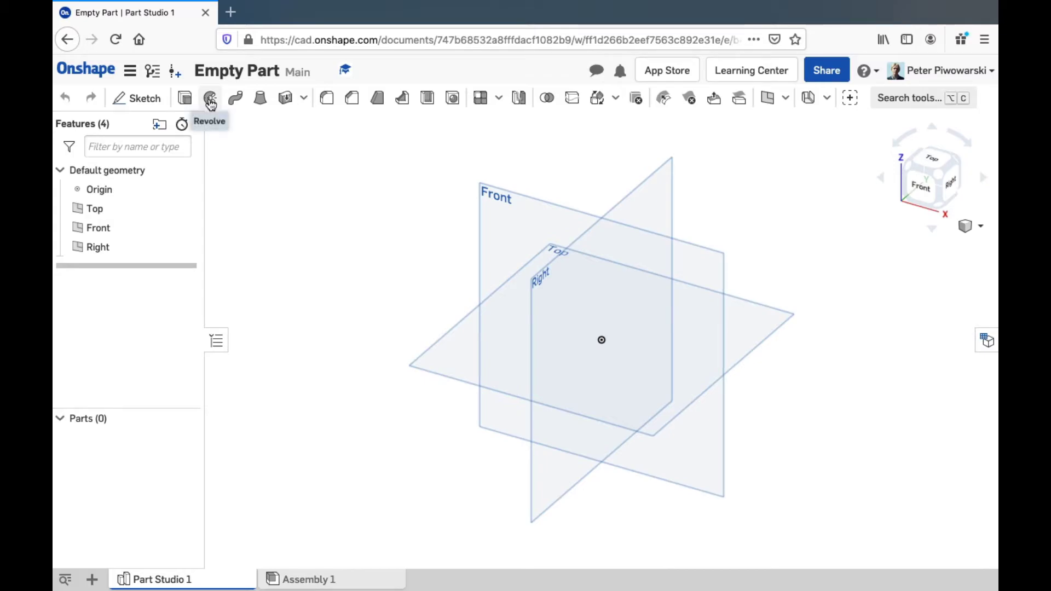
mouse_move(210, 104)
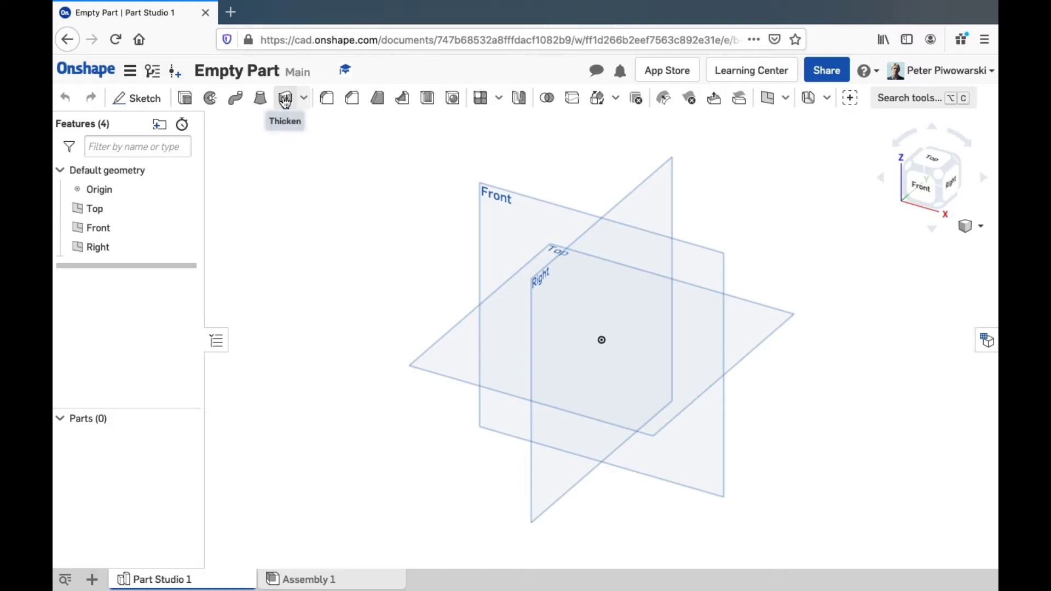
click(304, 100)
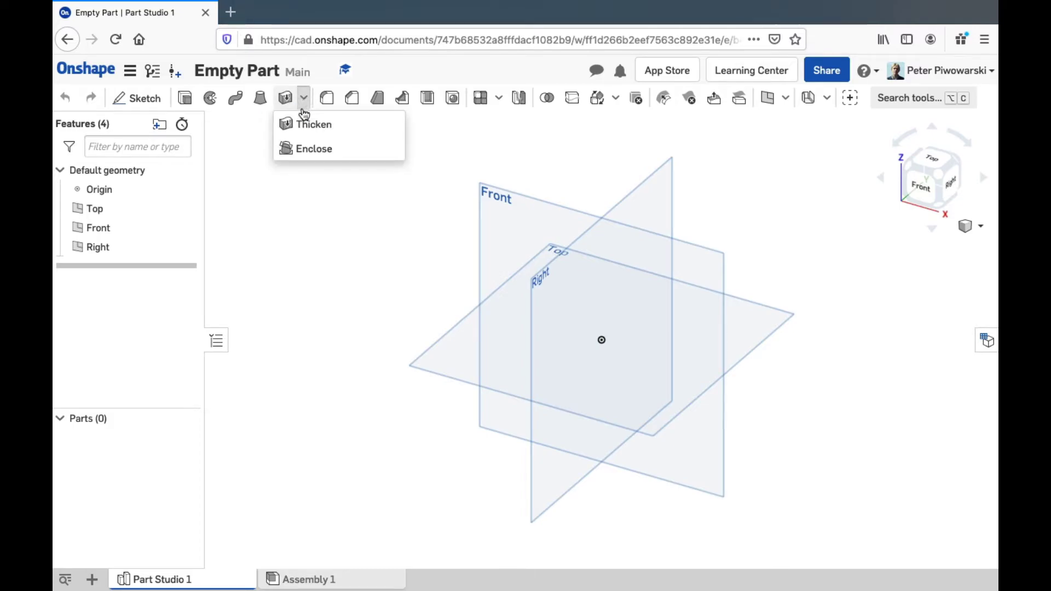
click(293, 166)
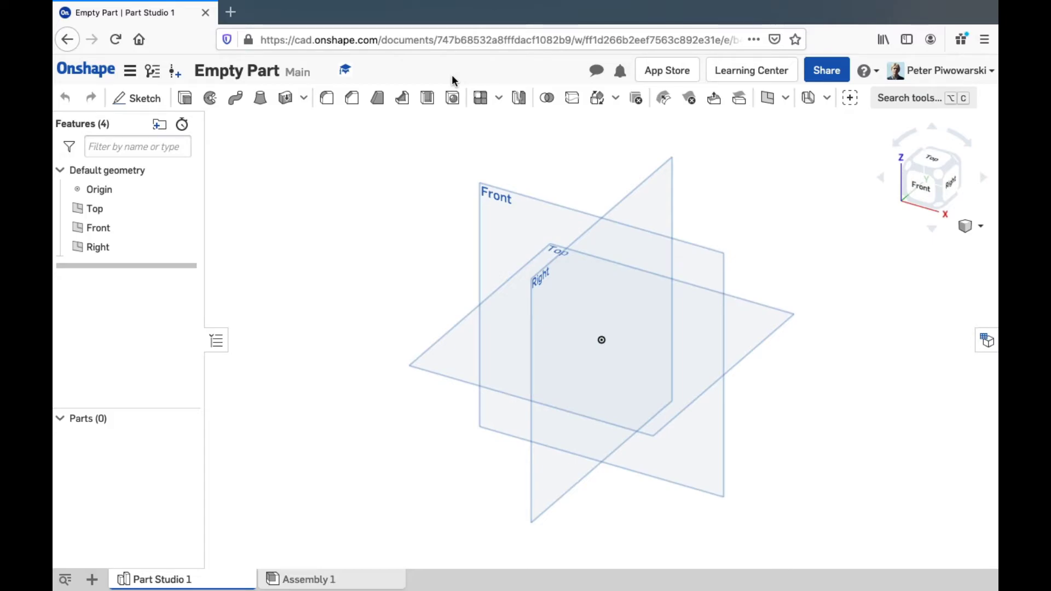
click(498, 100)
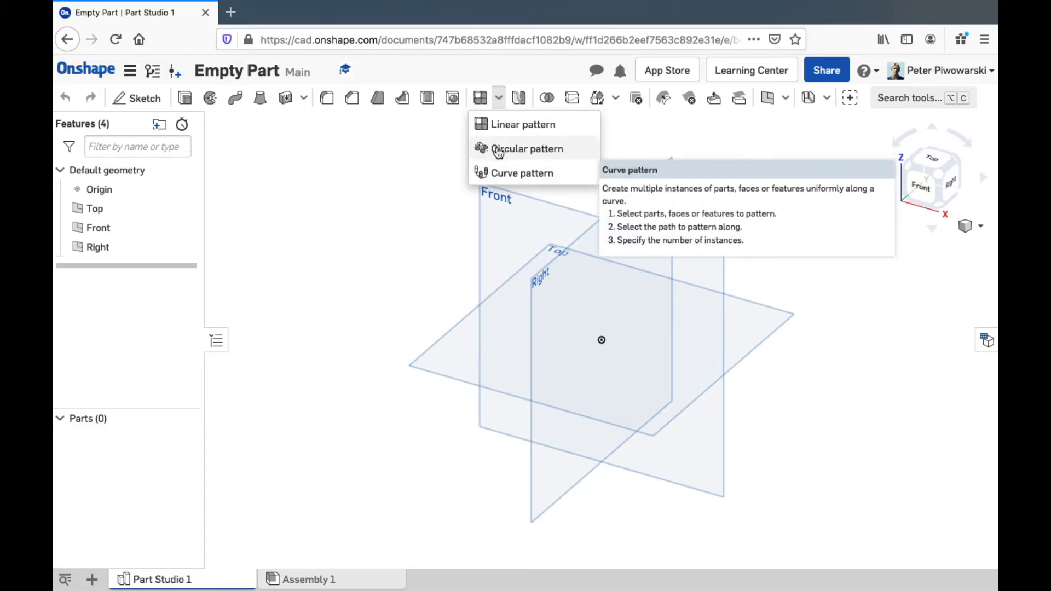
click(499, 100)
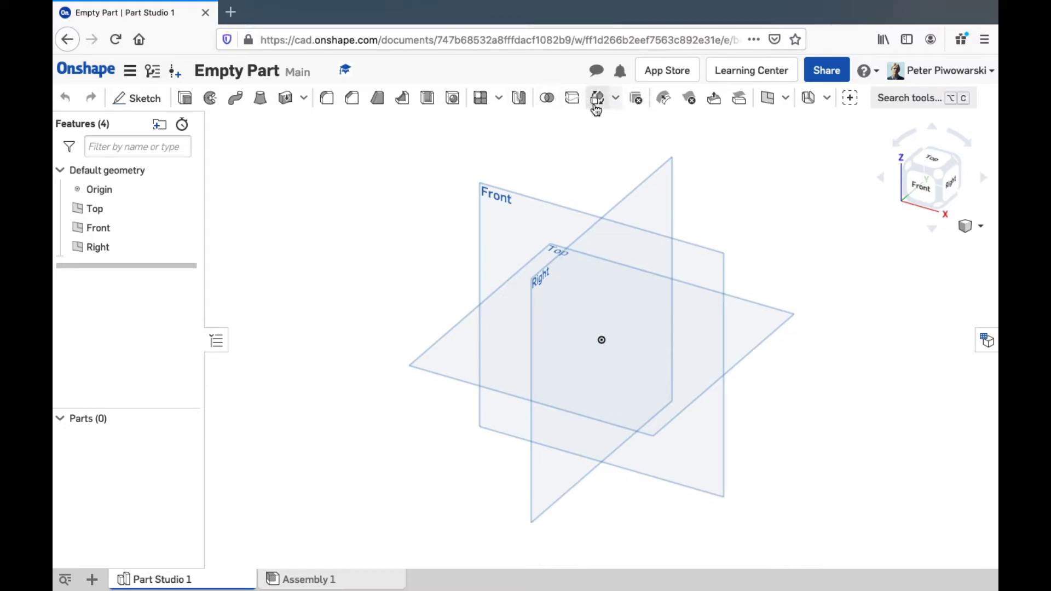
click(616, 102)
click(615, 99)
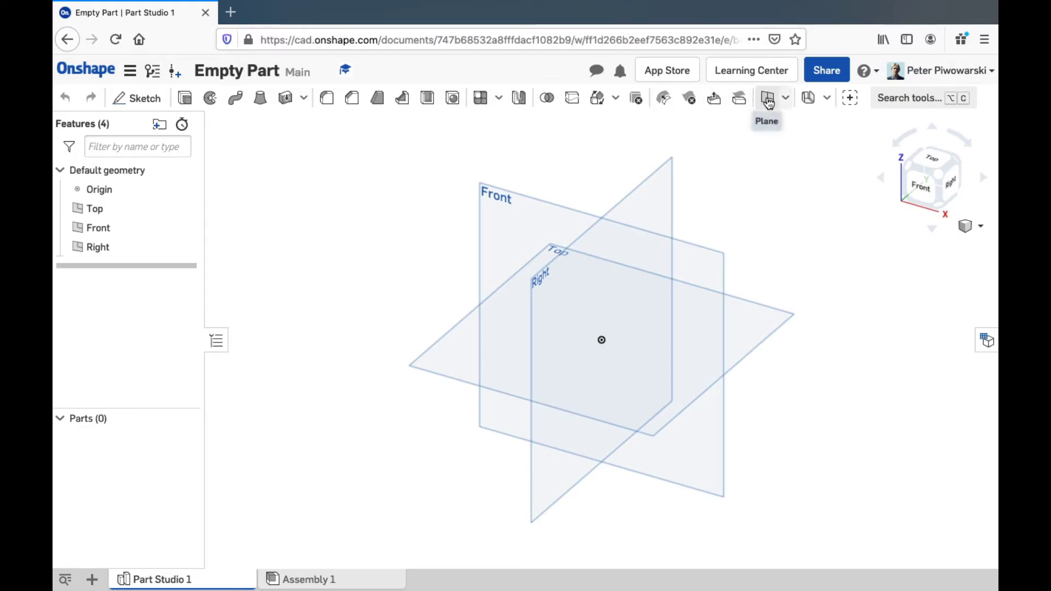
click(786, 98)
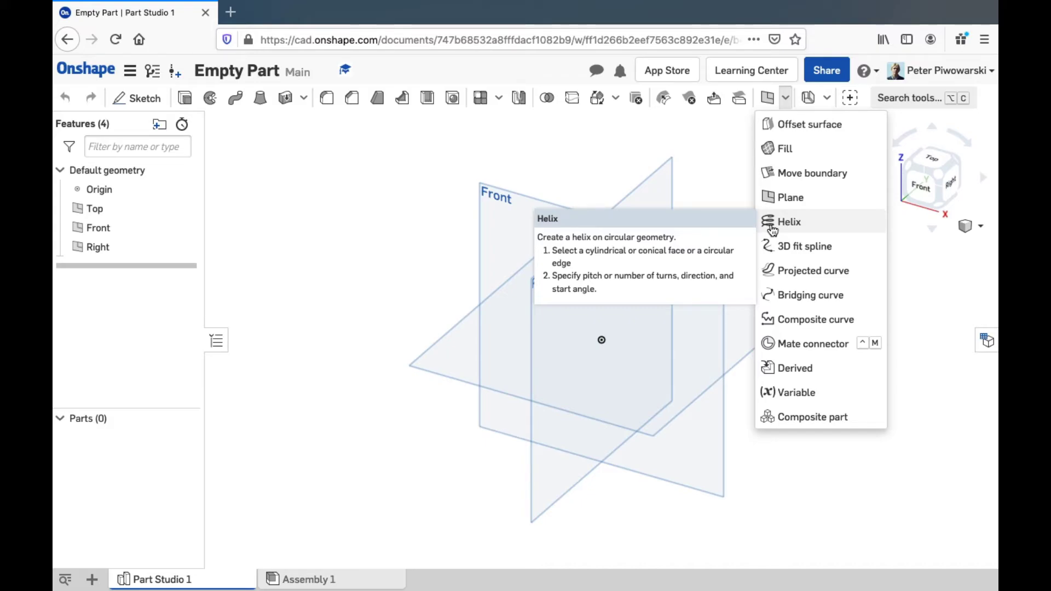
click(717, 151)
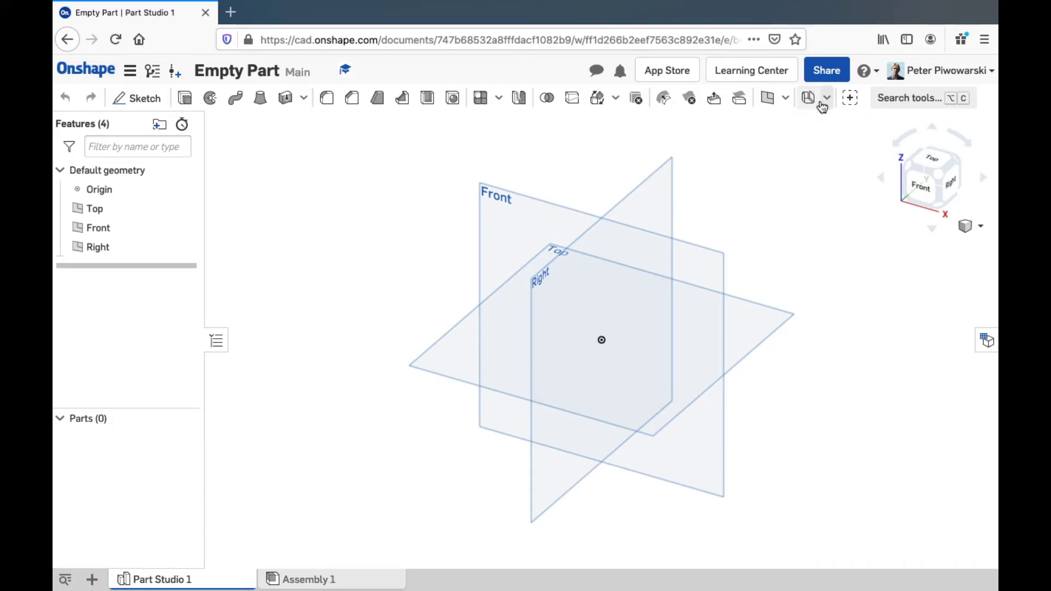
click(852, 100)
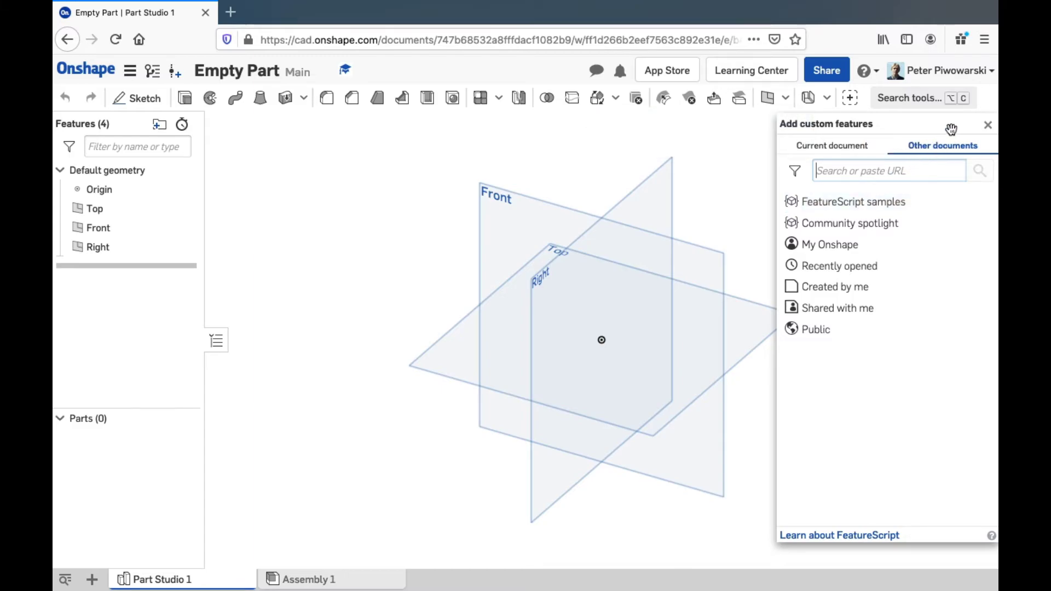
click(988, 127)
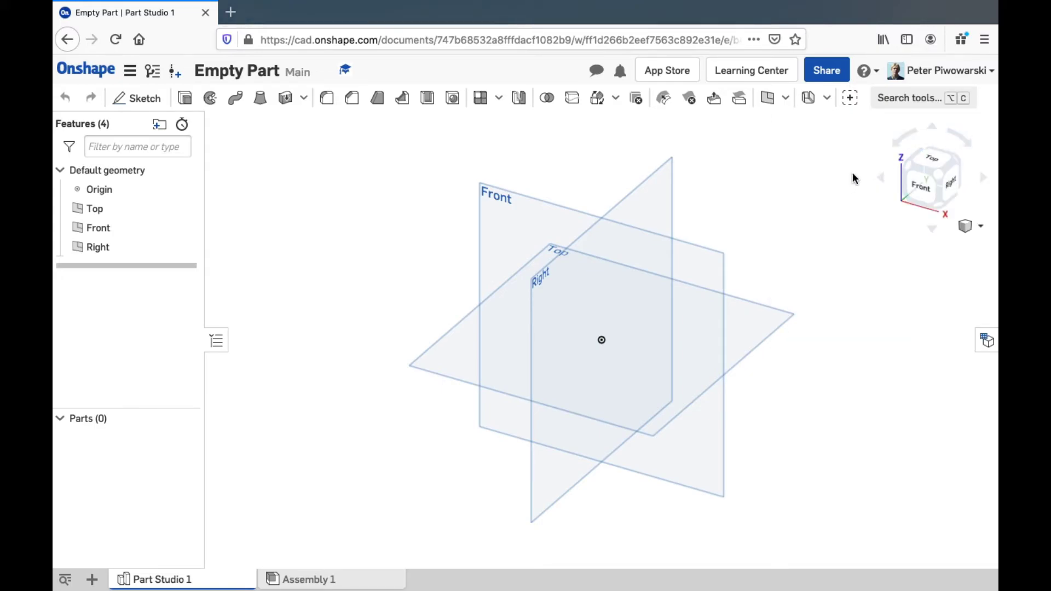
click(924, 100)
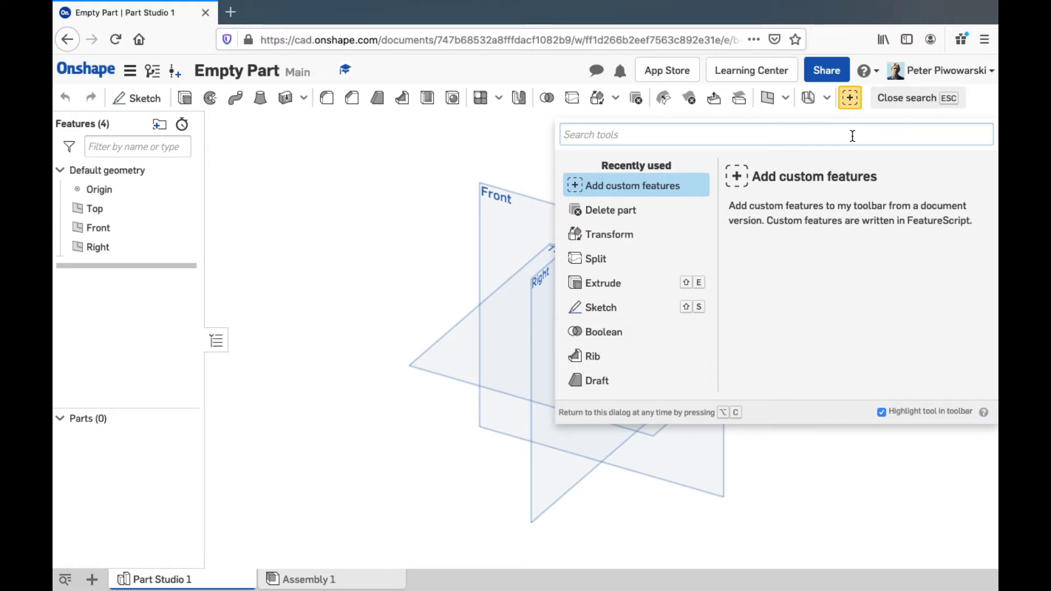
text(Wrap)
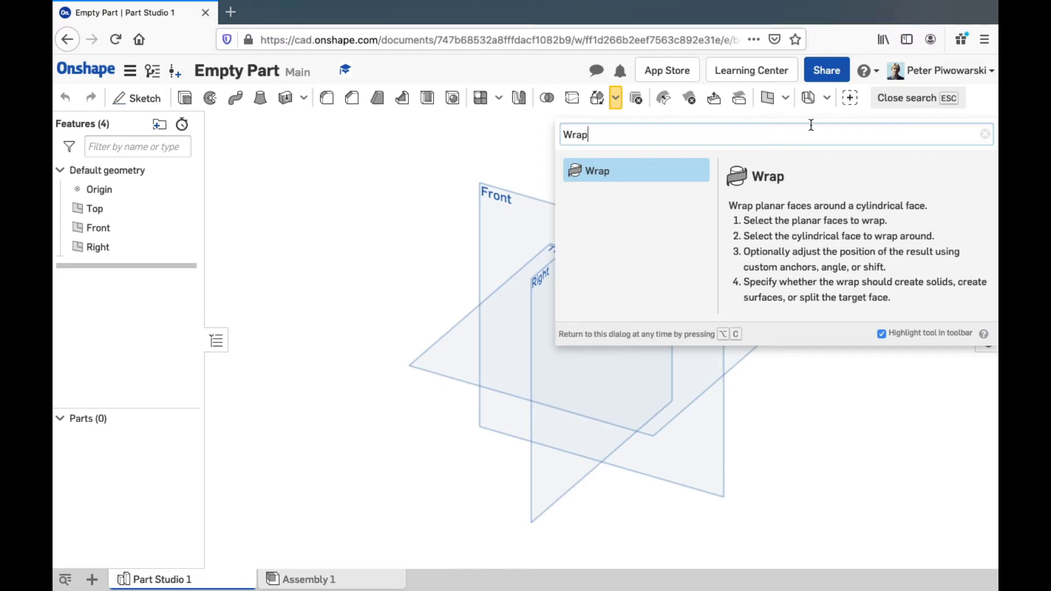
click(922, 104)
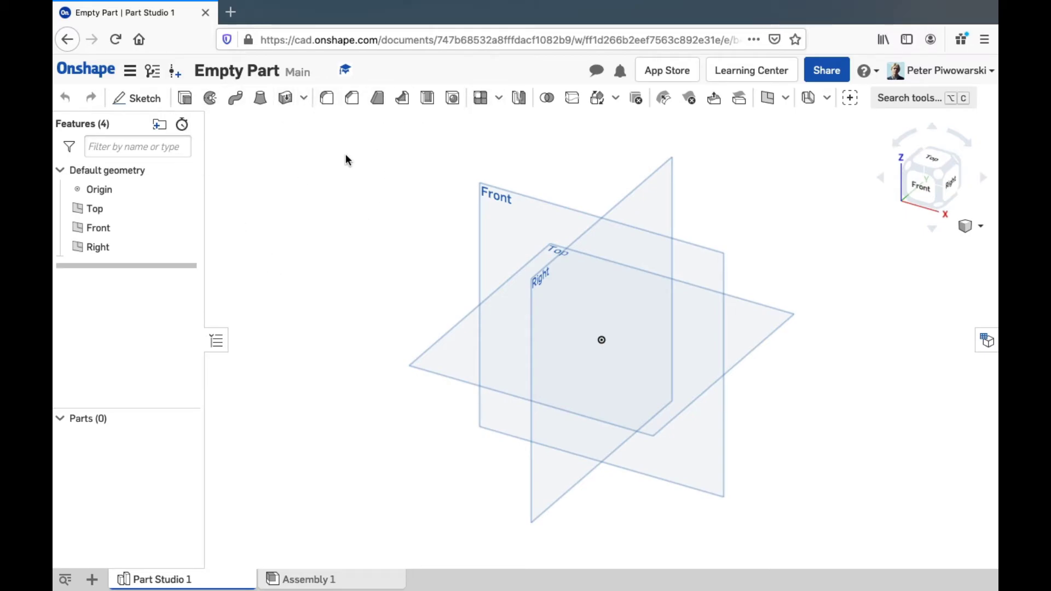
Sketch a circle about 3.777 in diameter centred on the origin on the Top plane
click(99, 247)
click(184, 190)
click(154, 101)
click(442, 364)
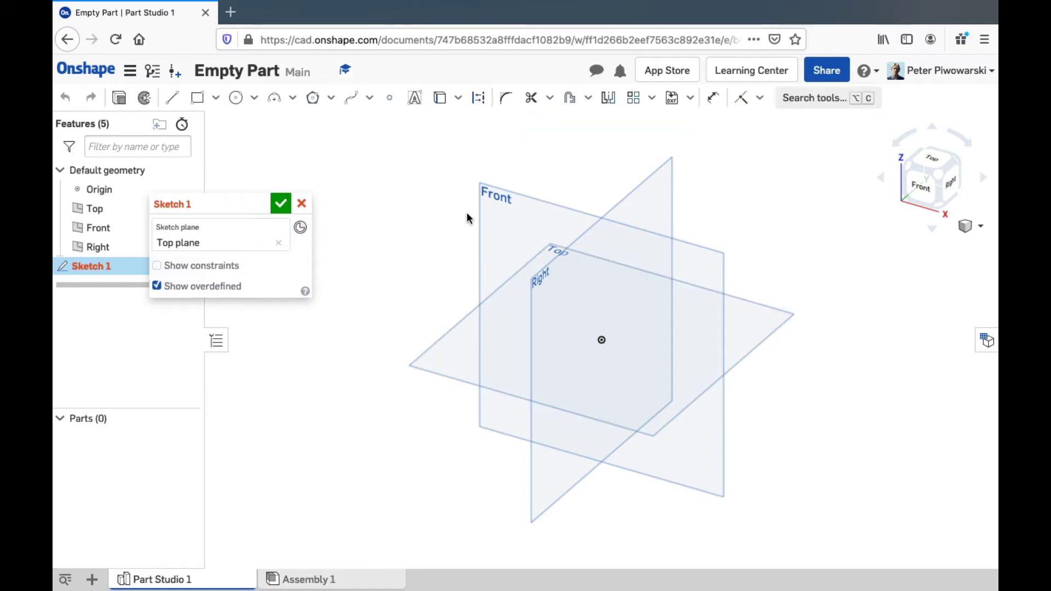
click(235, 97)
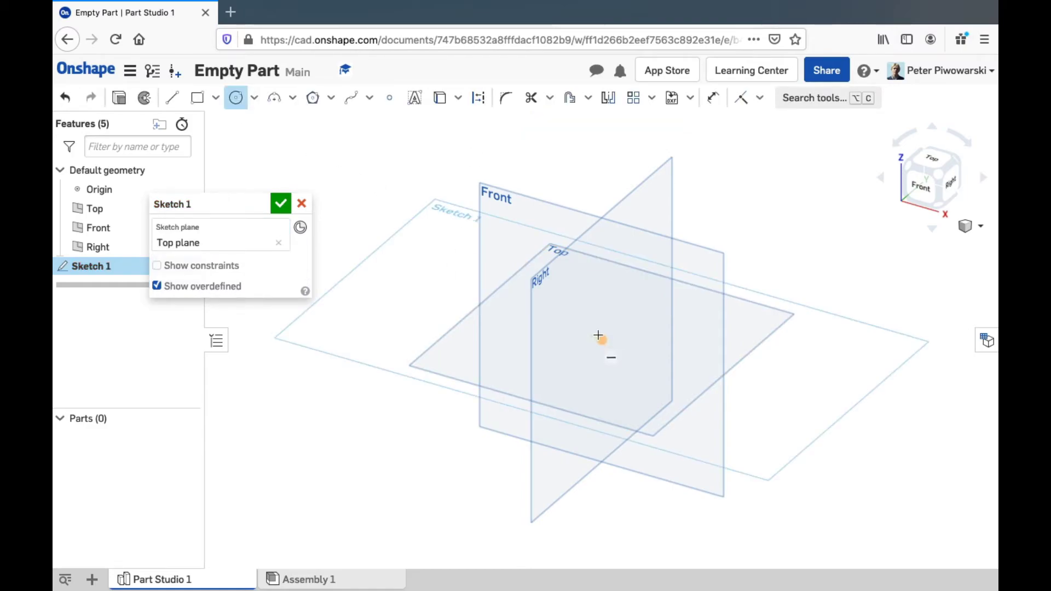
click(602, 340)
click(664, 308)
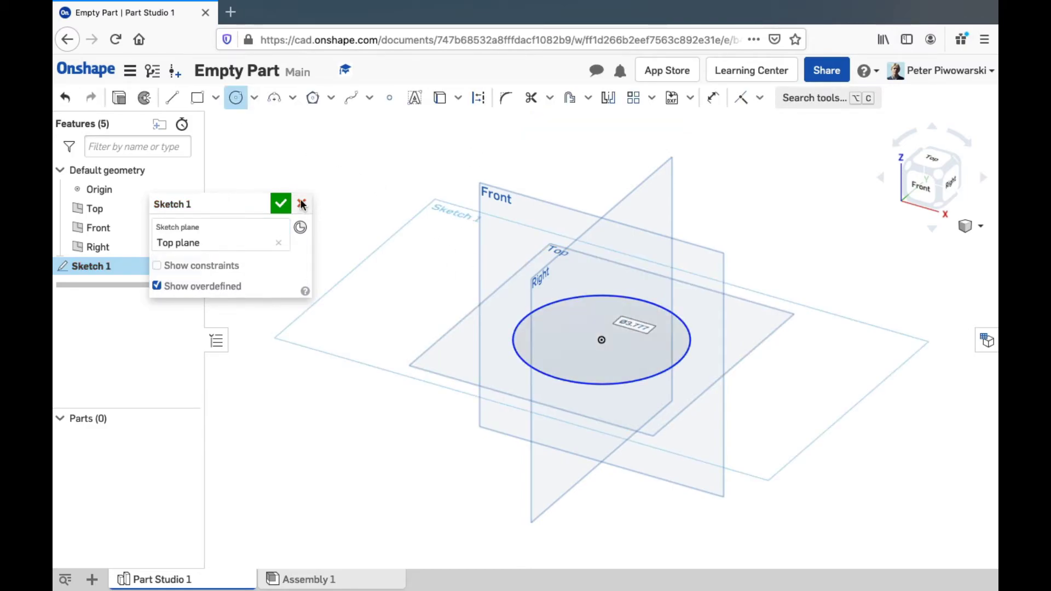
click(280, 203)
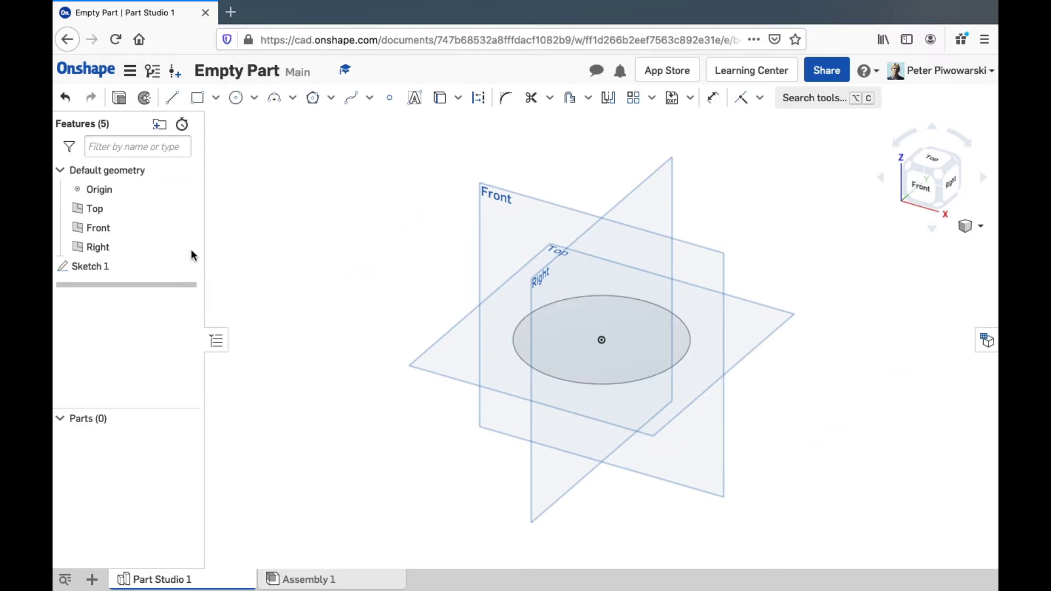
right_click(125, 268)
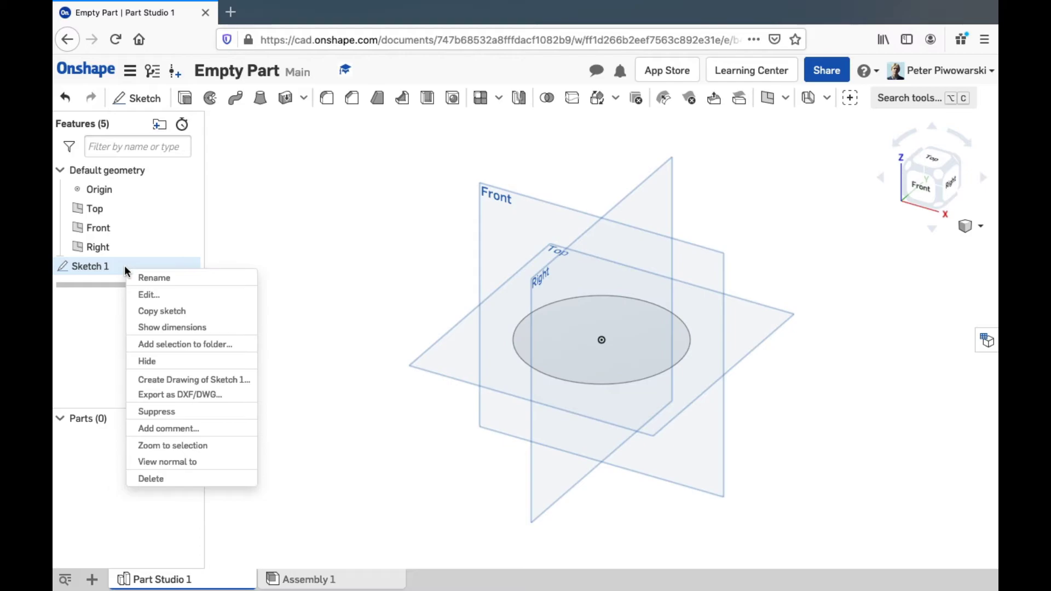
click(137, 293)
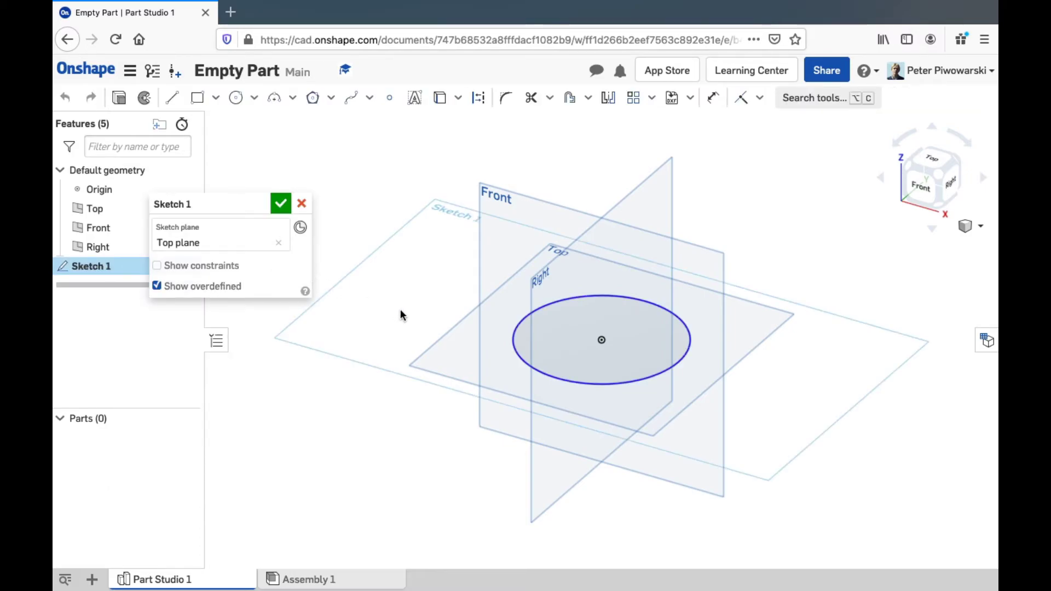
click(280, 203)
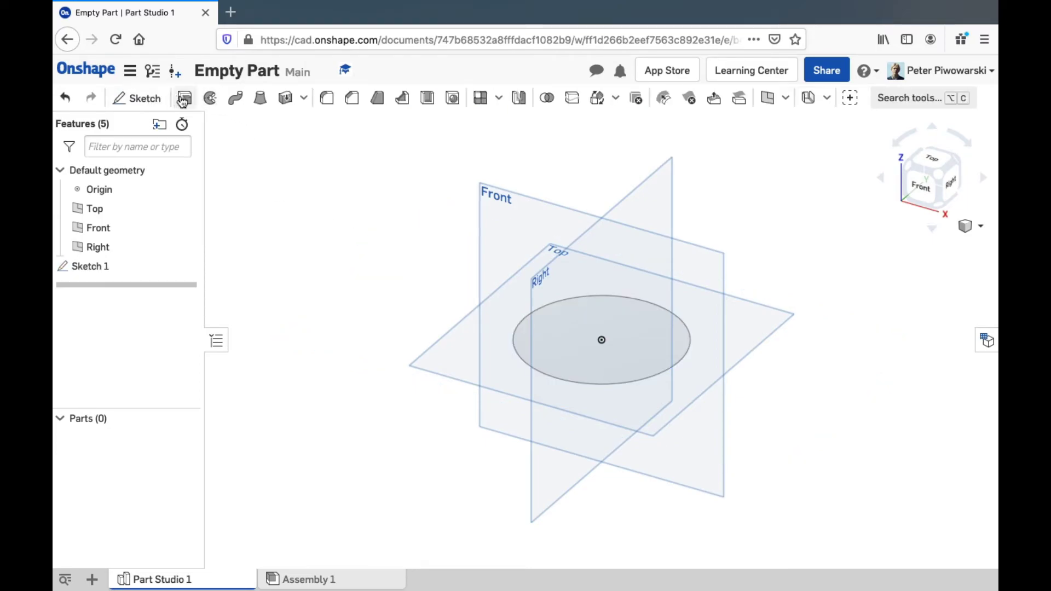
Extrude the circle into Part 1, then edit Extrude 1 to make it 2 in tall
click(184, 99)
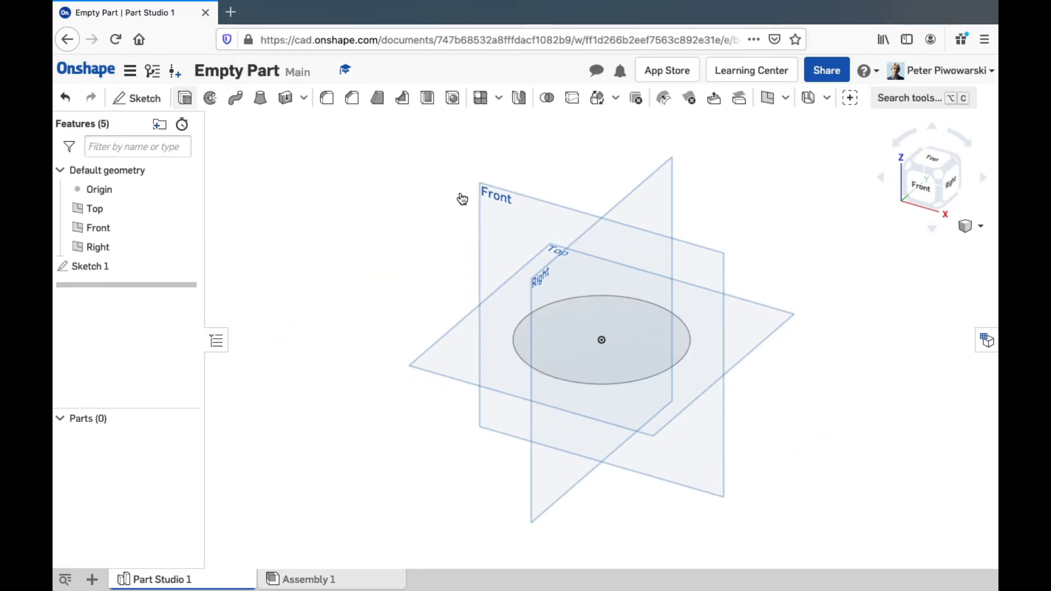
click(535, 343)
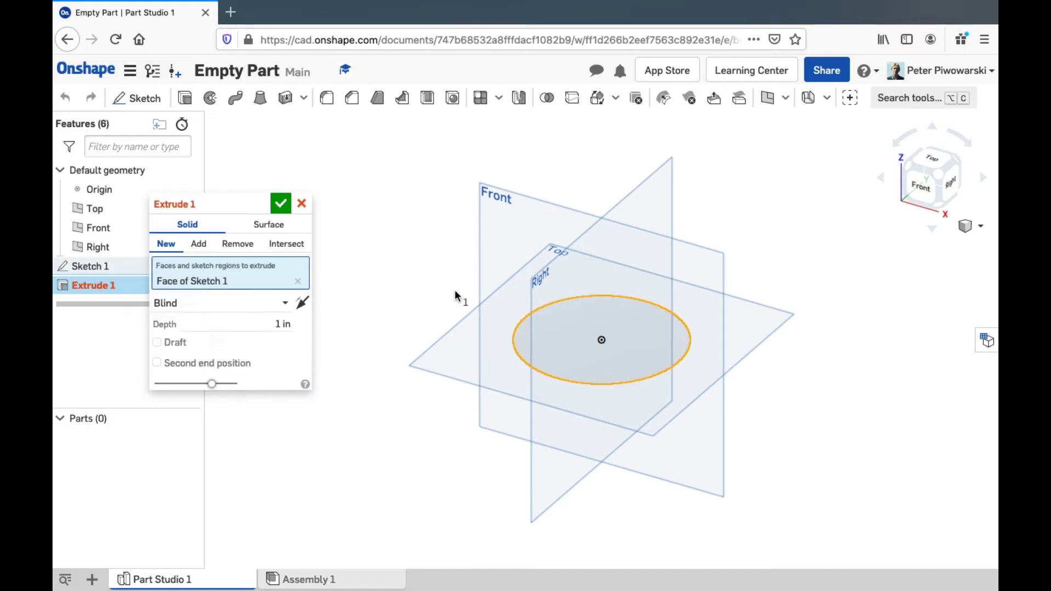
click(280, 203)
right_click(122, 287)
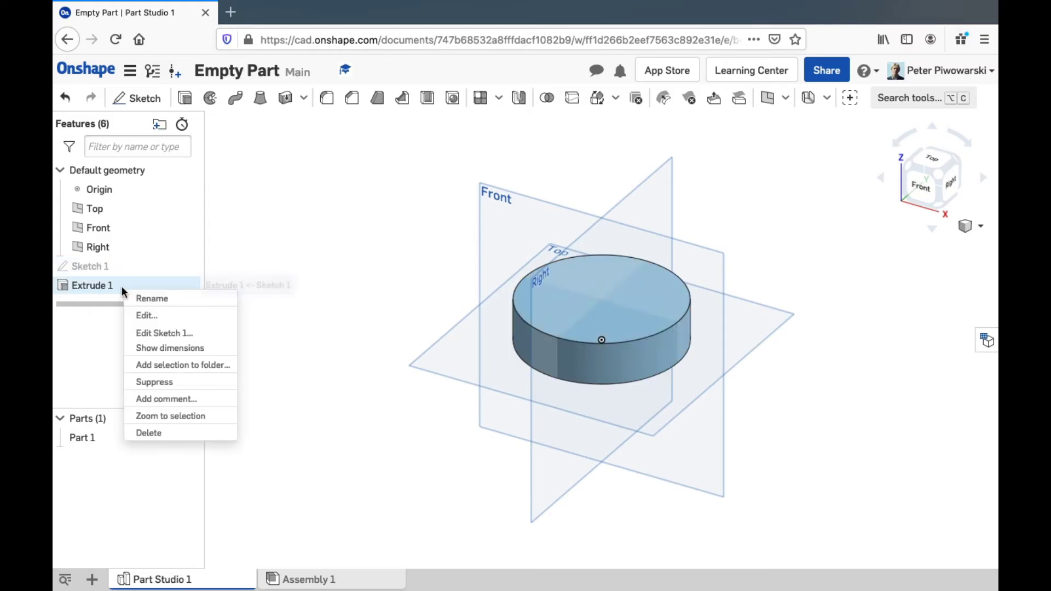
click(142, 316)
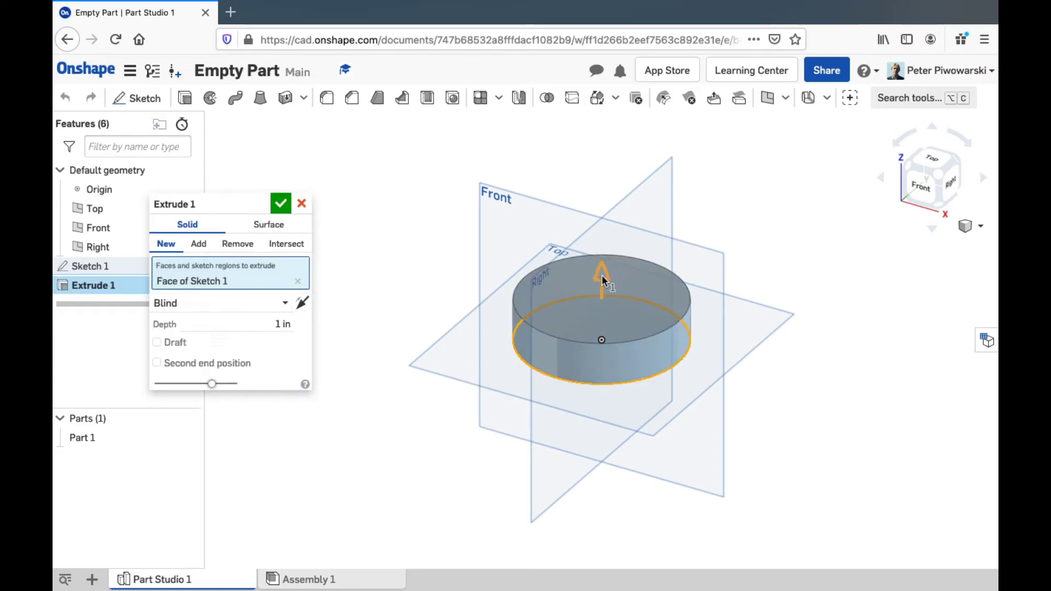
drag(602, 275, 608, 235)
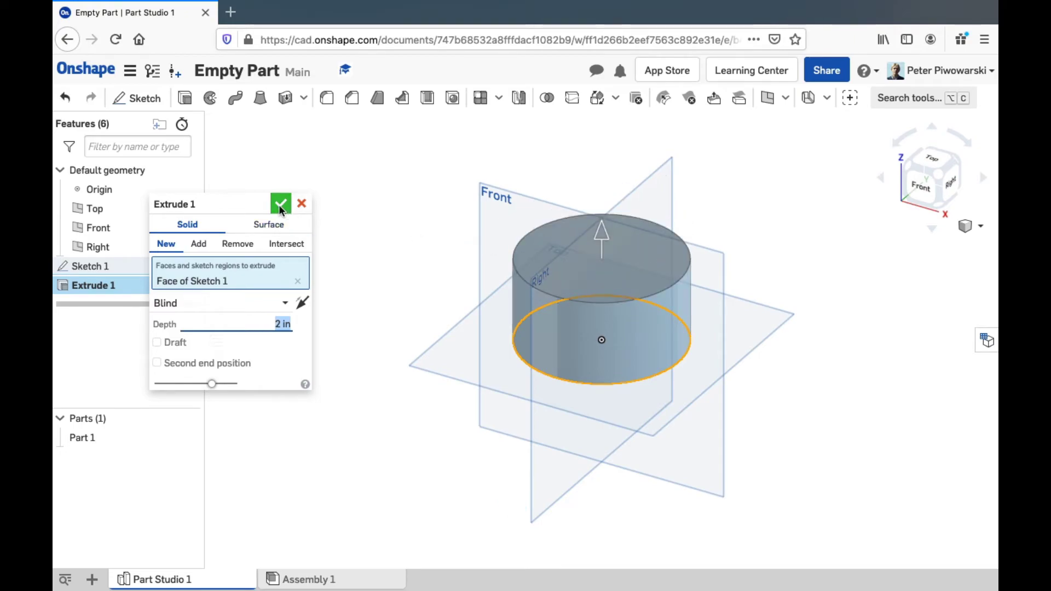
click(280, 206)
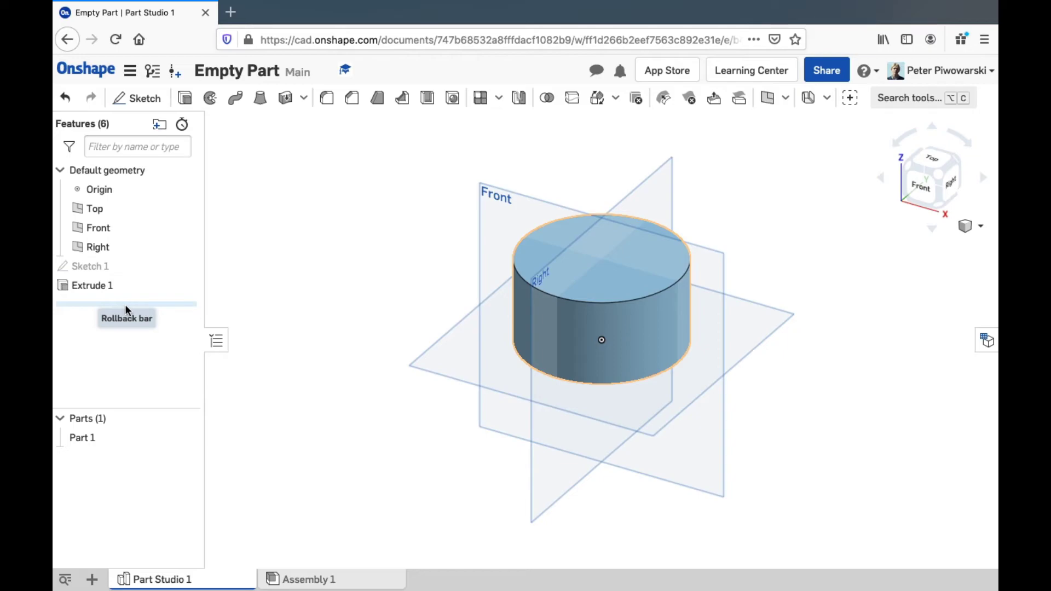
drag(125, 305, 125, 279)
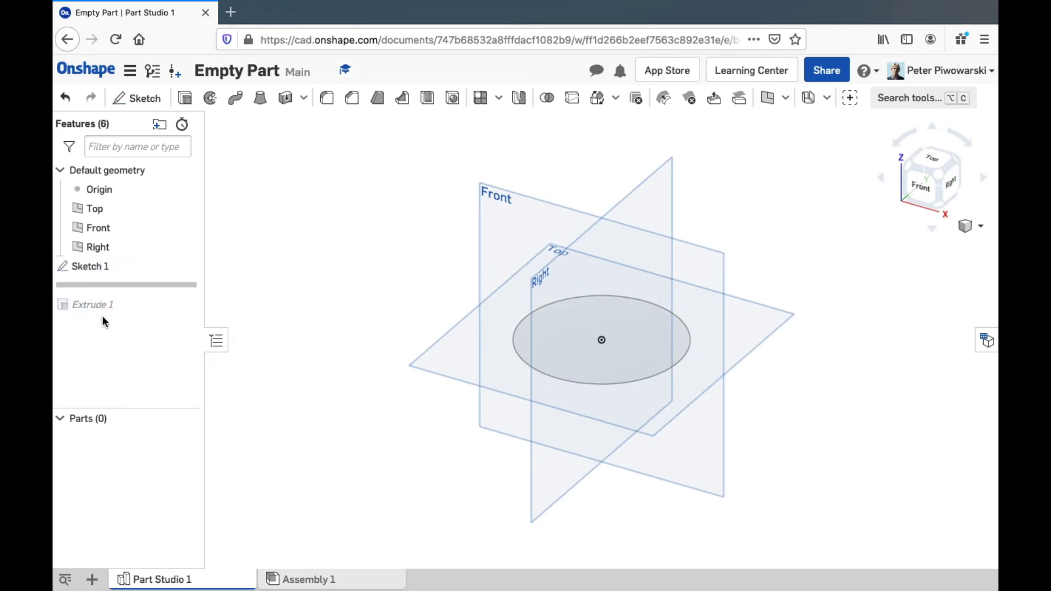
drag(107, 286, 107, 307)
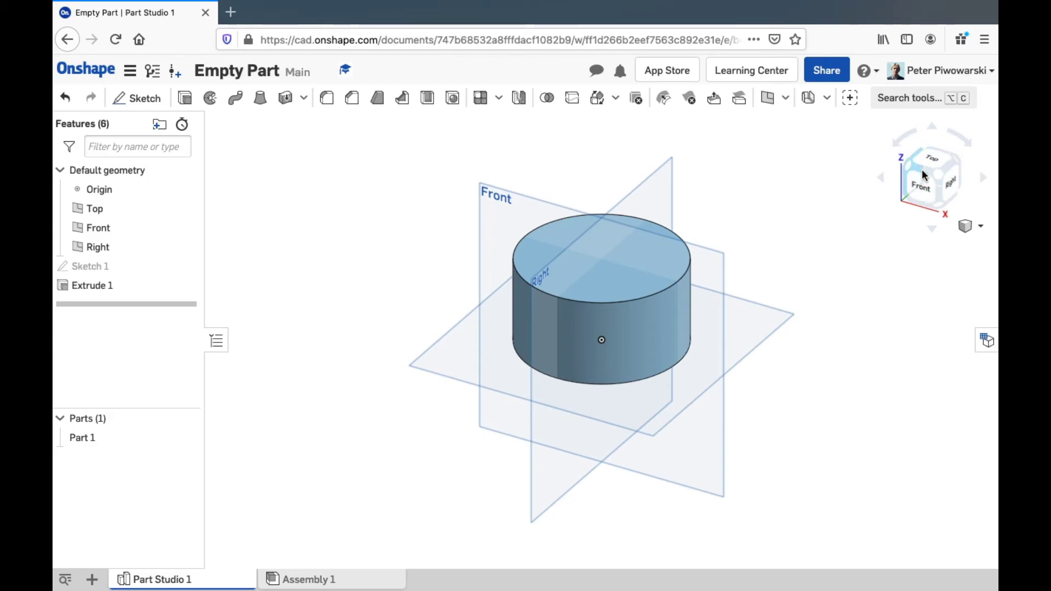
Inspect the cylinder from below, then view it from the Top and rotate to its side
click(937, 205)
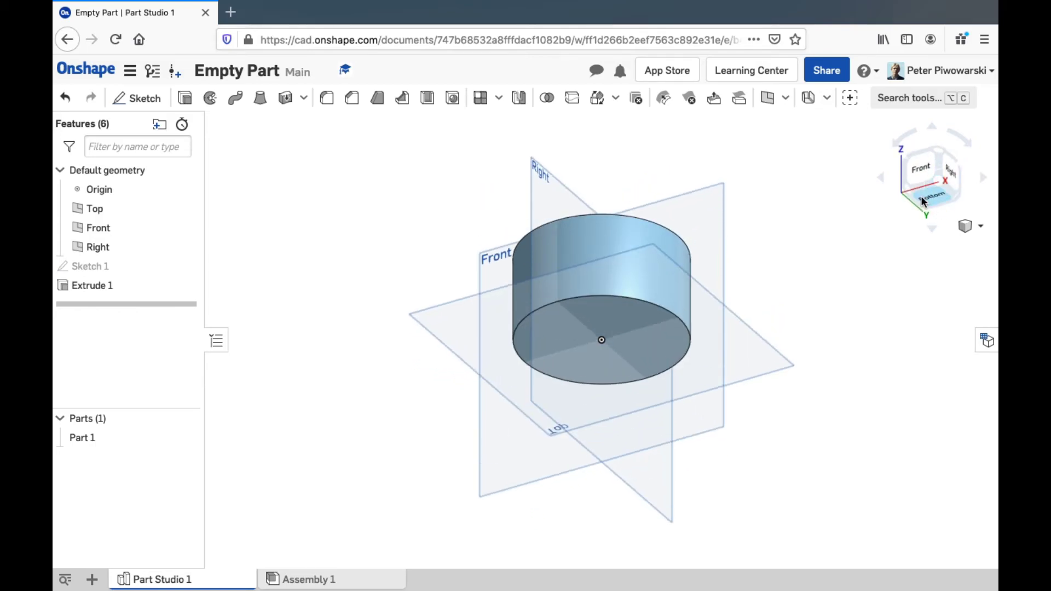
click(936, 206)
click(912, 163)
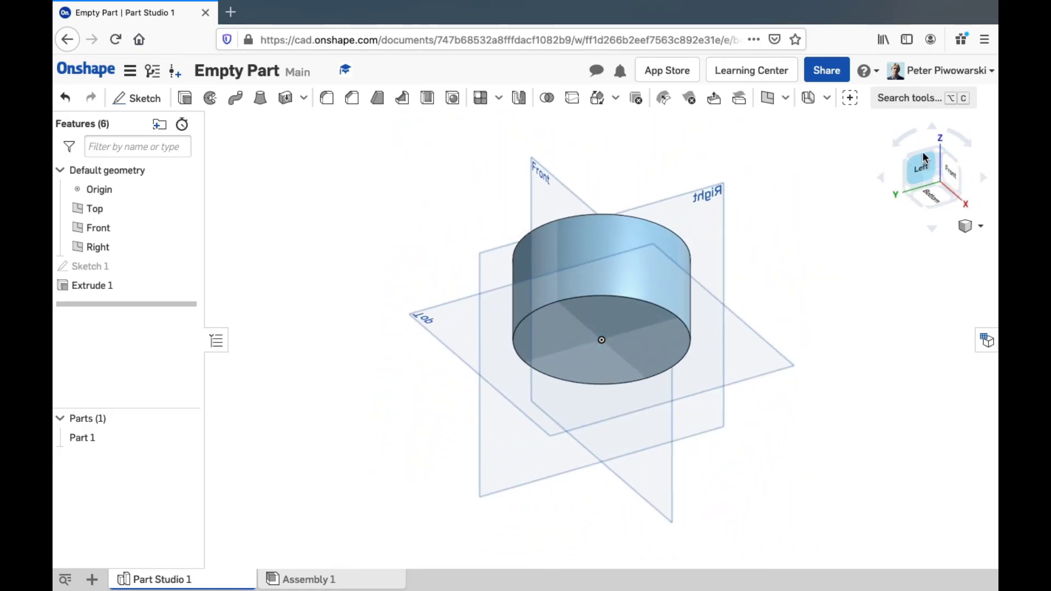
key(shift+5)
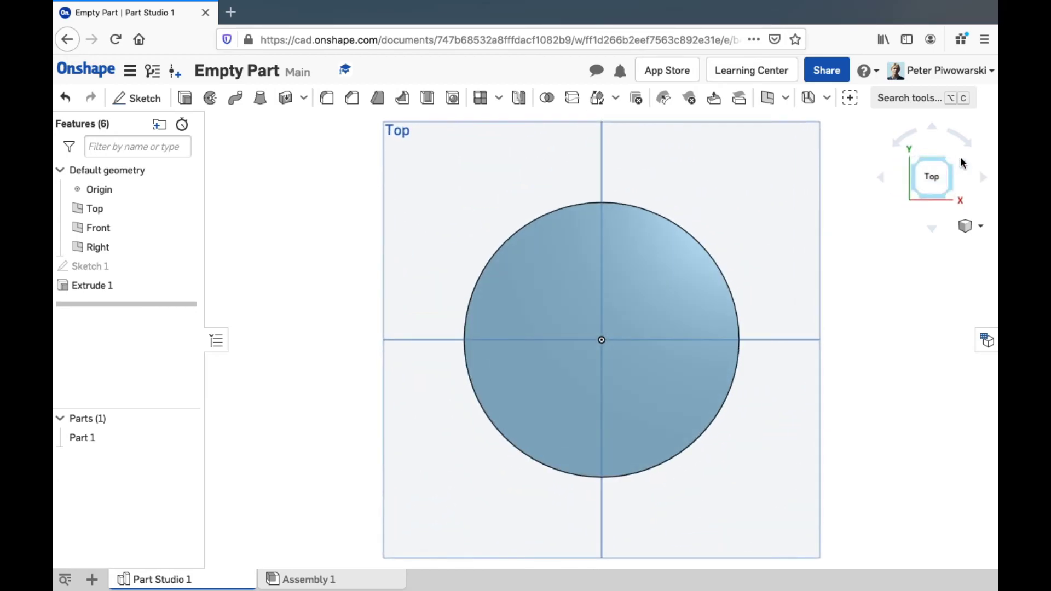
click(983, 177)
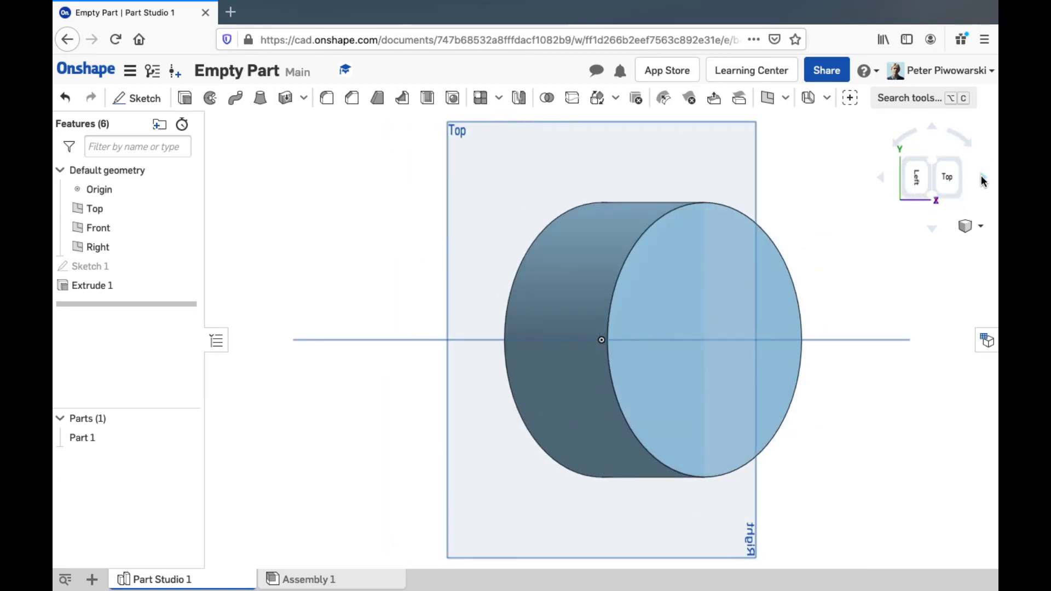
Switch to Trimetric view, try hidden-edge and no-edge shading, then settle on Shaded with edges
click(977, 228)
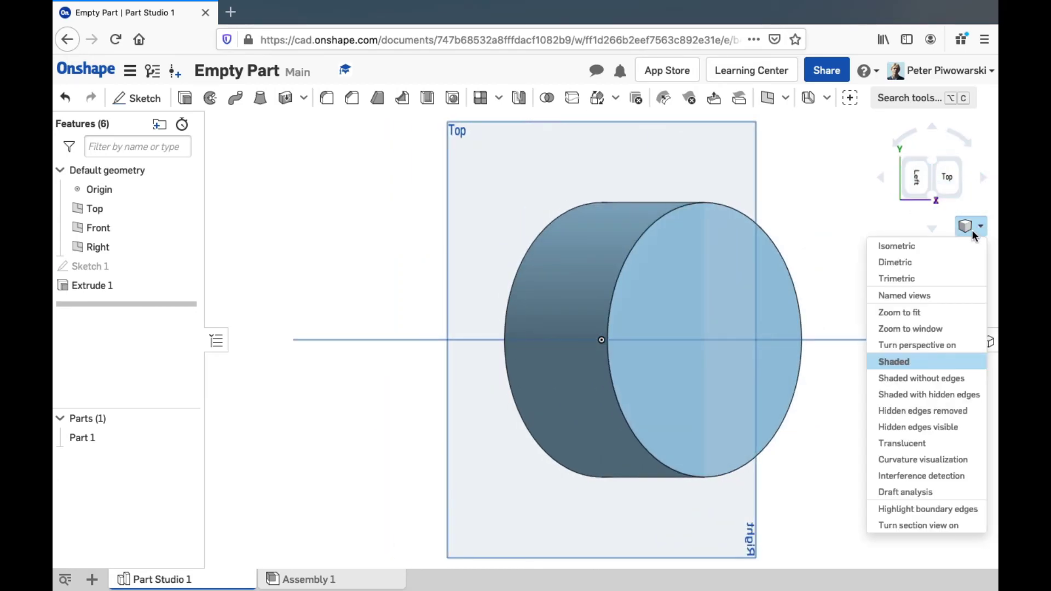
click(916, 280)
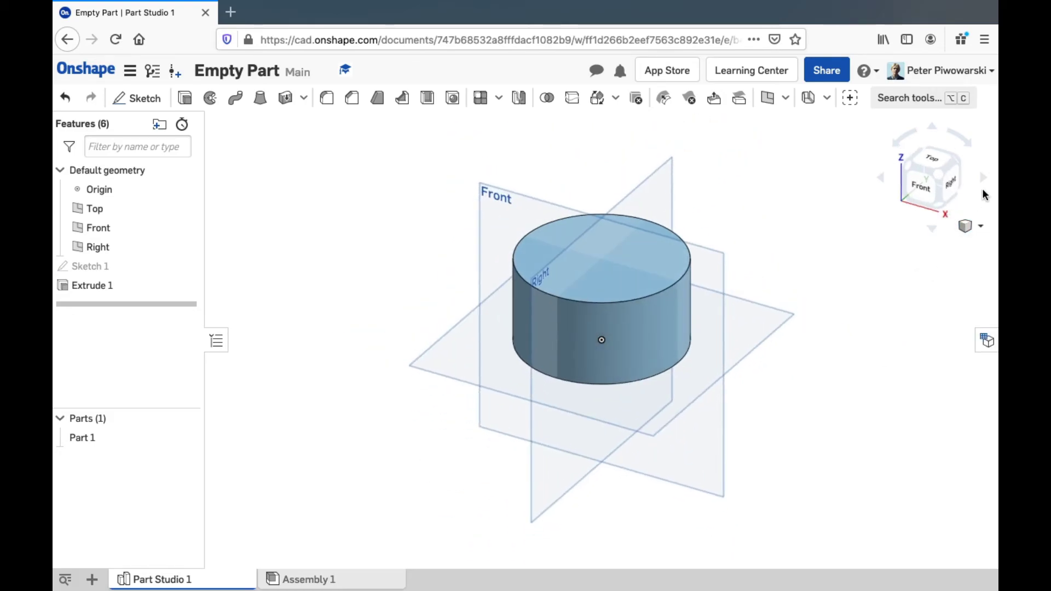
click(972, 226)
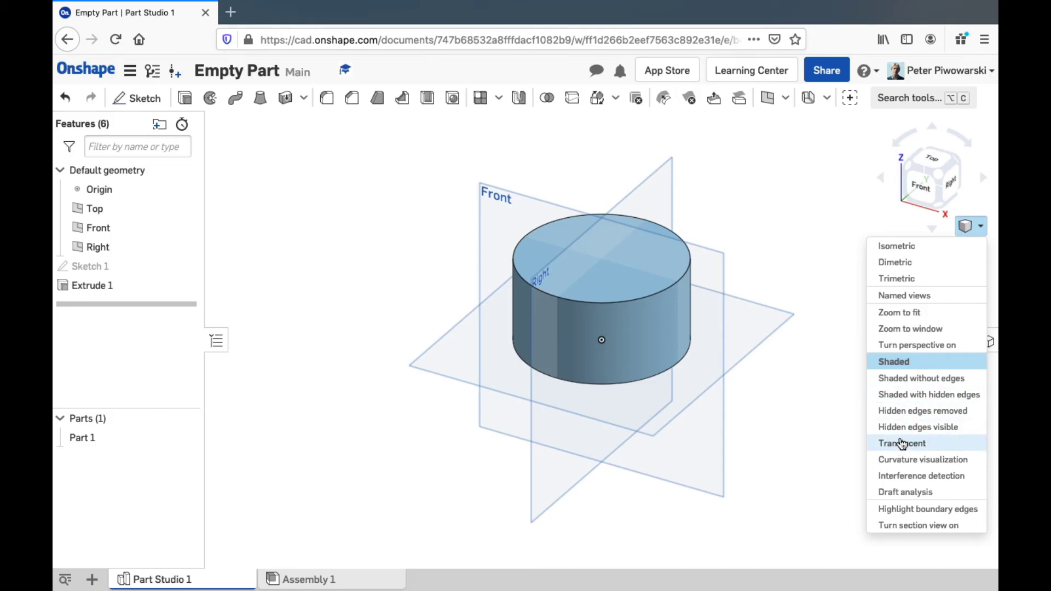
click(908, 393)
click(966, 228)
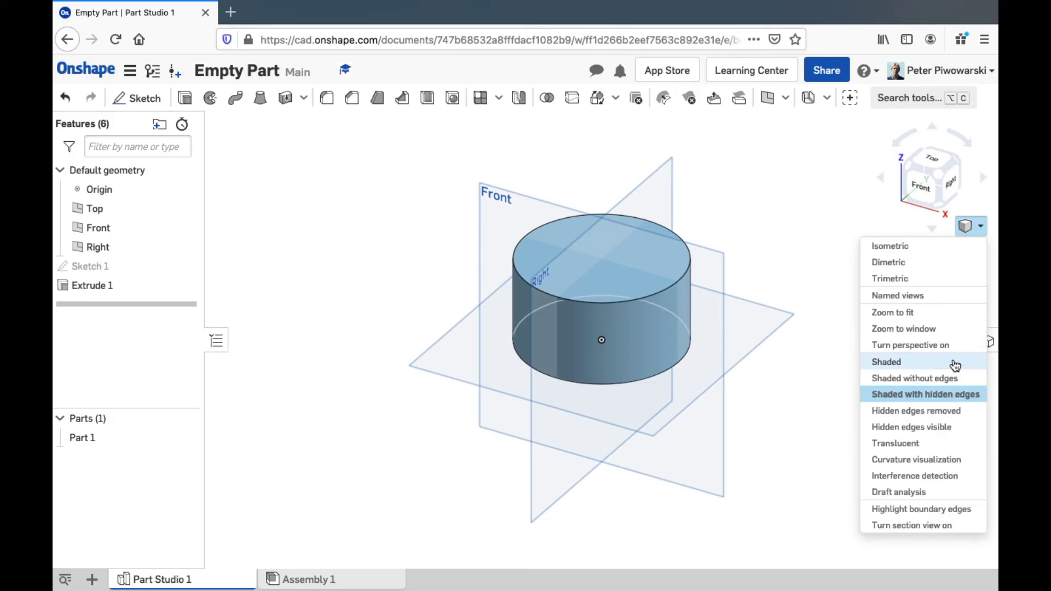
click(933, 375)
click(966, 234)
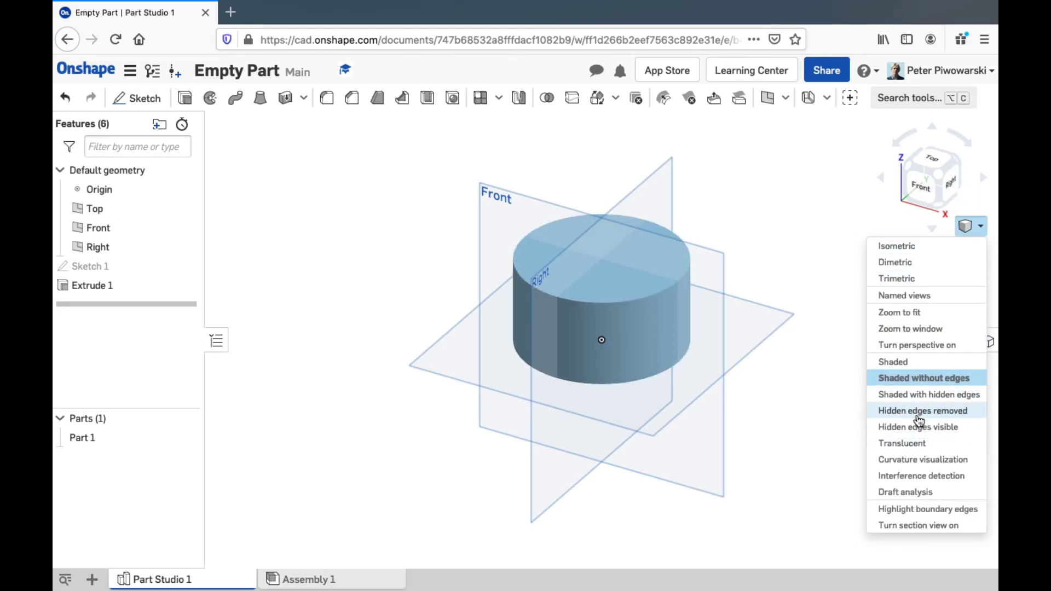
click(913, 363)
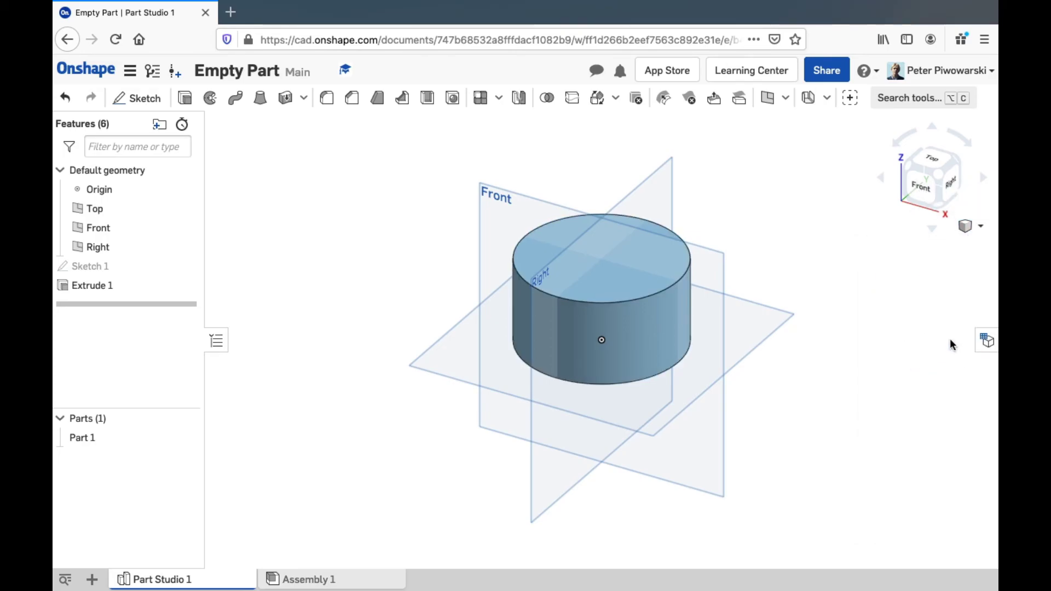
click(962, 228)
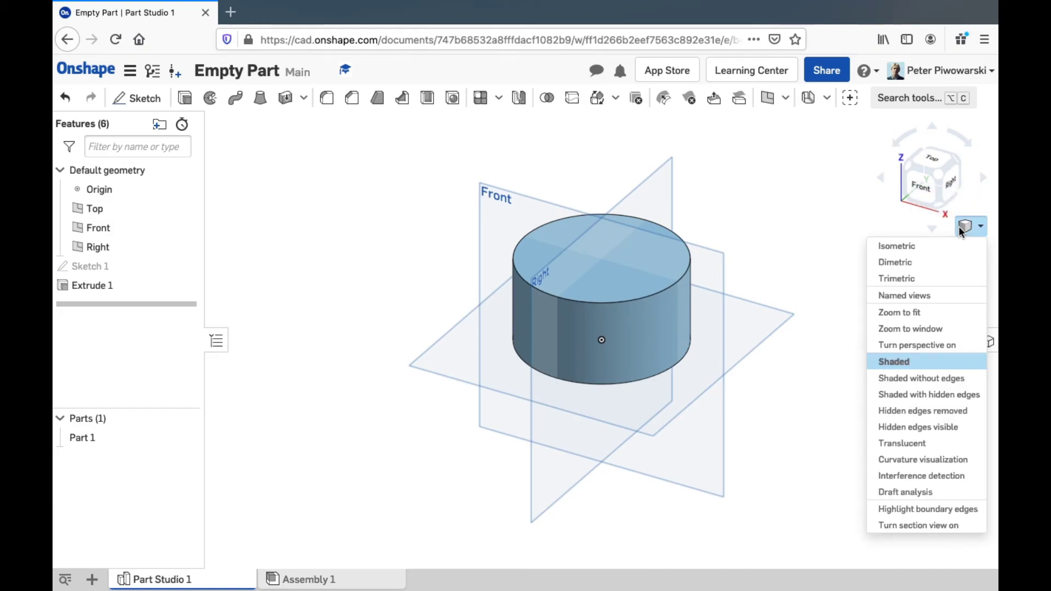
click(838, 222)
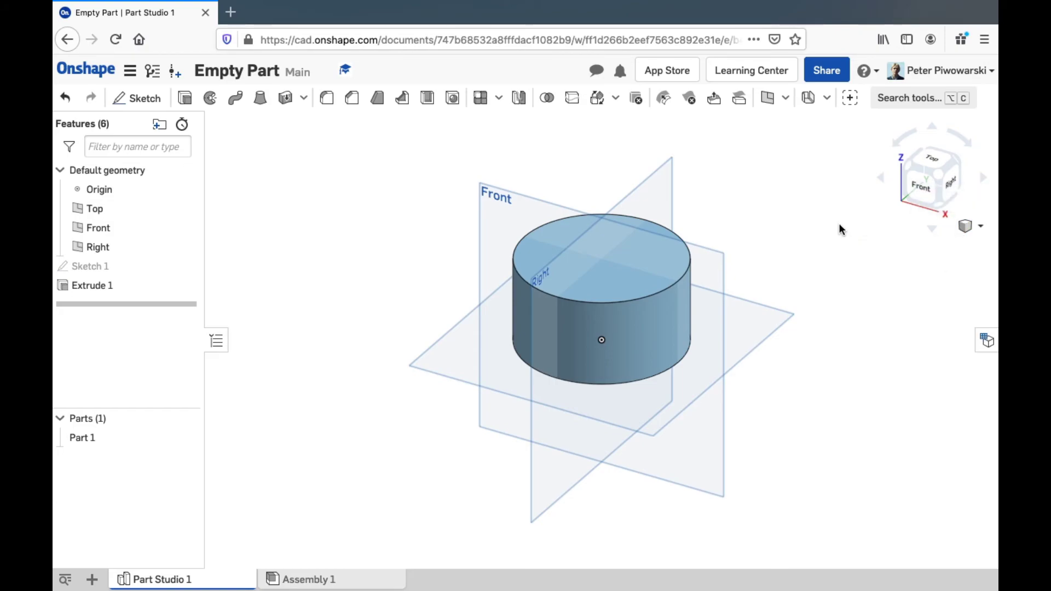
click(985, 342)
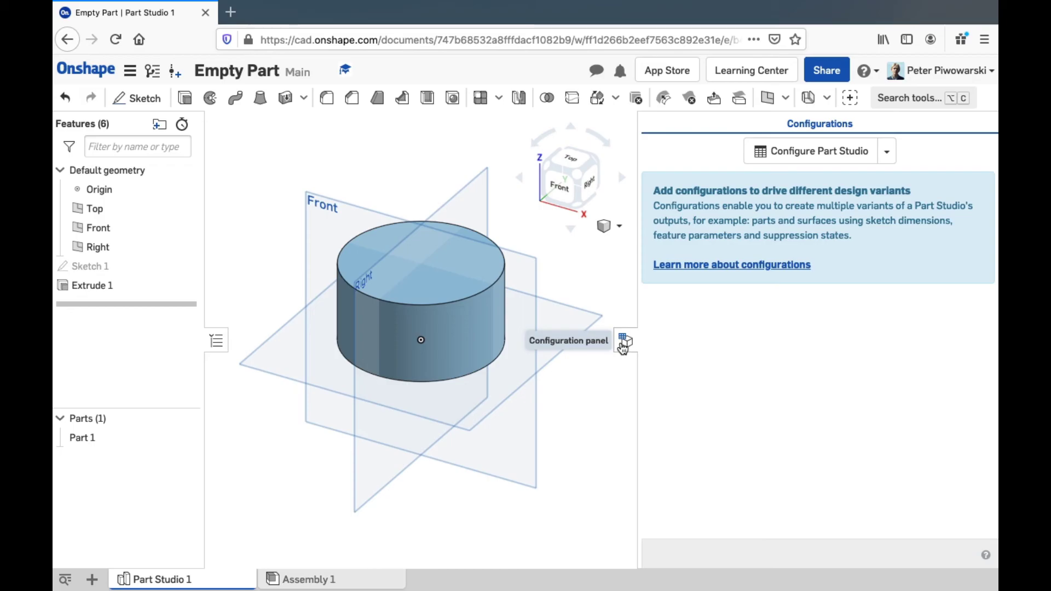
click(623, 344)
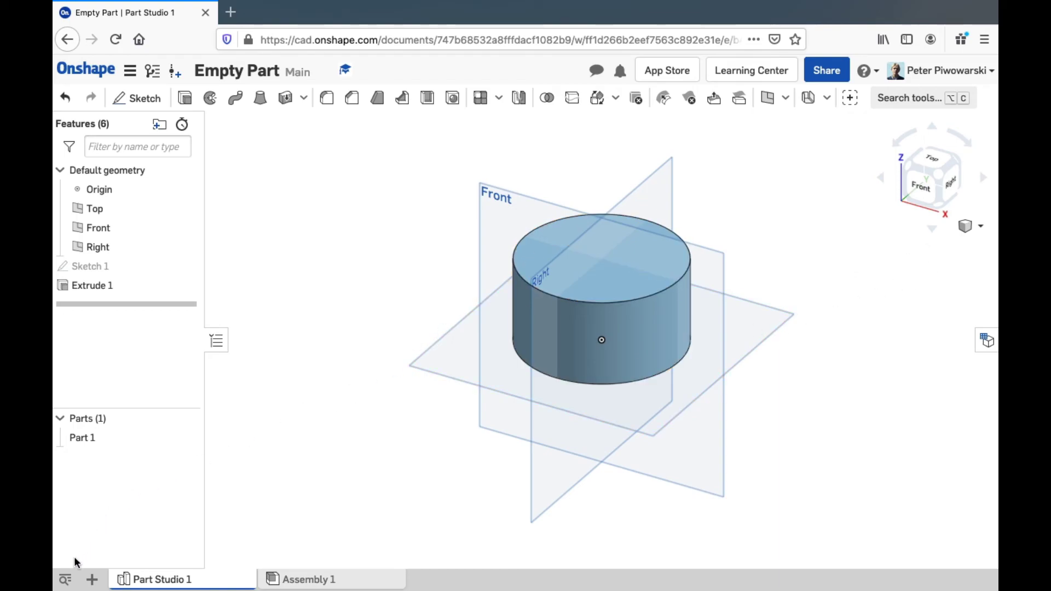
mouse_move(146, 584)
click(64, 580)
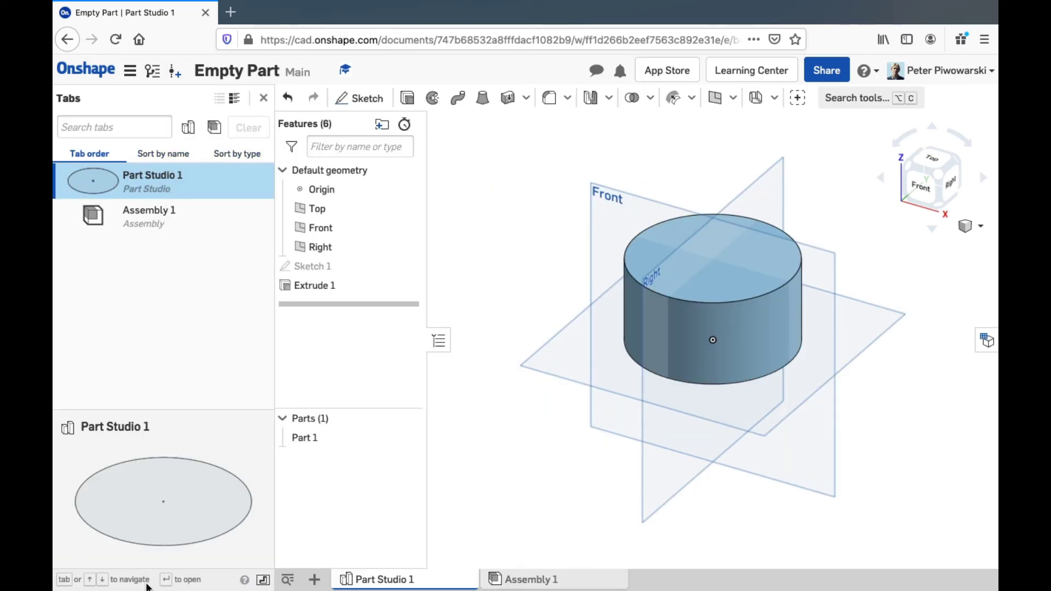
click(288, 580)
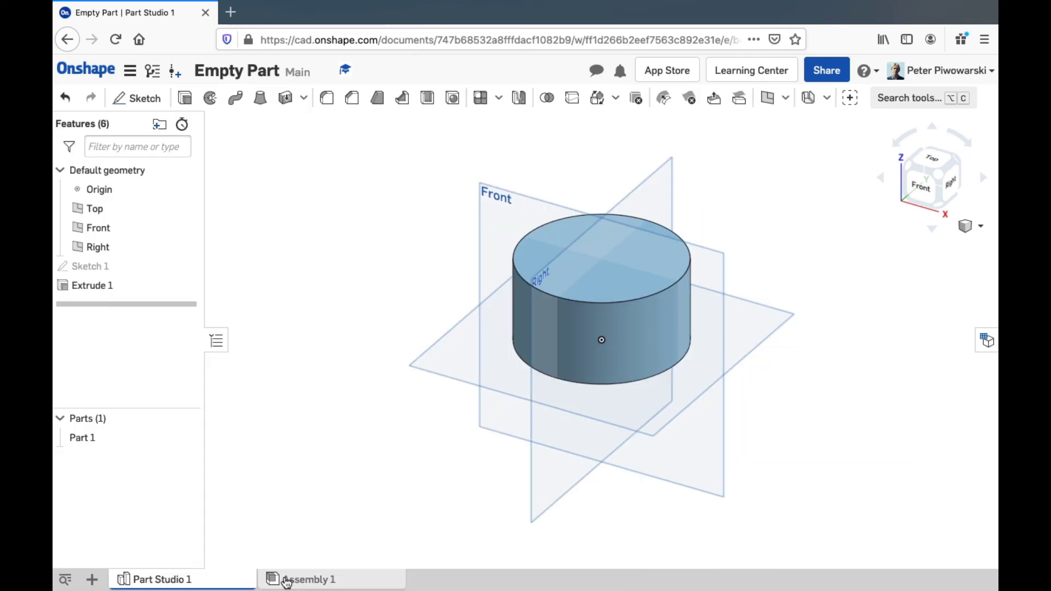
Display the Insert new element list, then close it without choosing anything
click(93, 580)
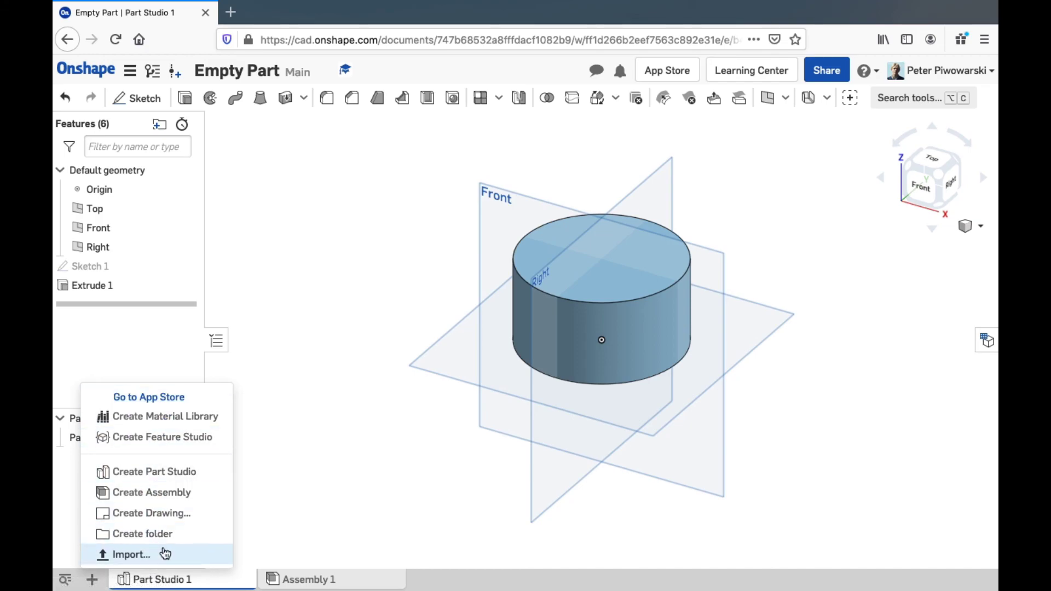
click(285, 511)
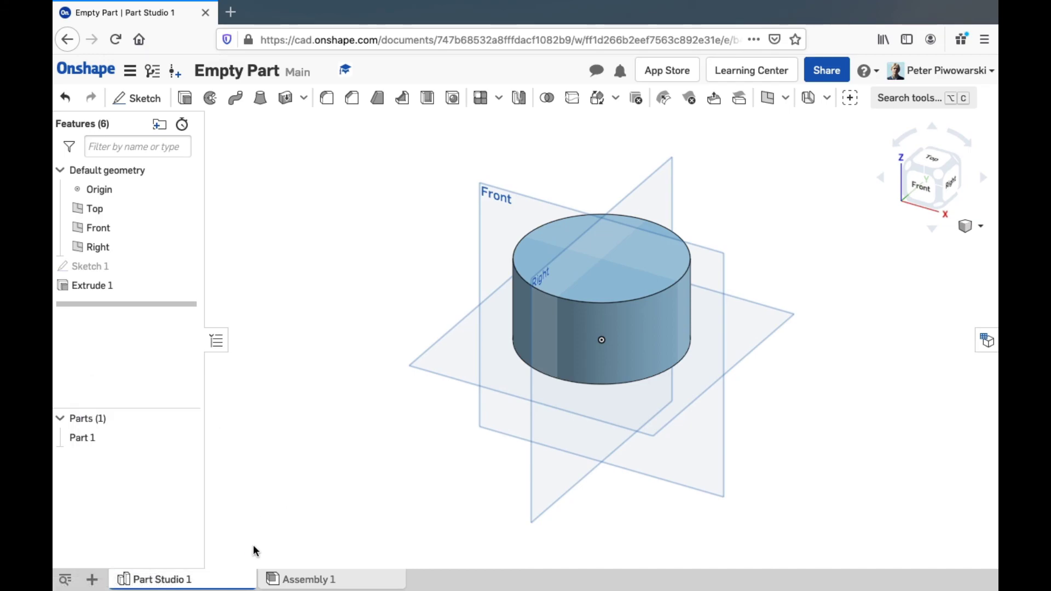
Create Part Studio 2, sketch a corner rectangle from the origin on Top, and extrude it 1 in
click(92, 579)
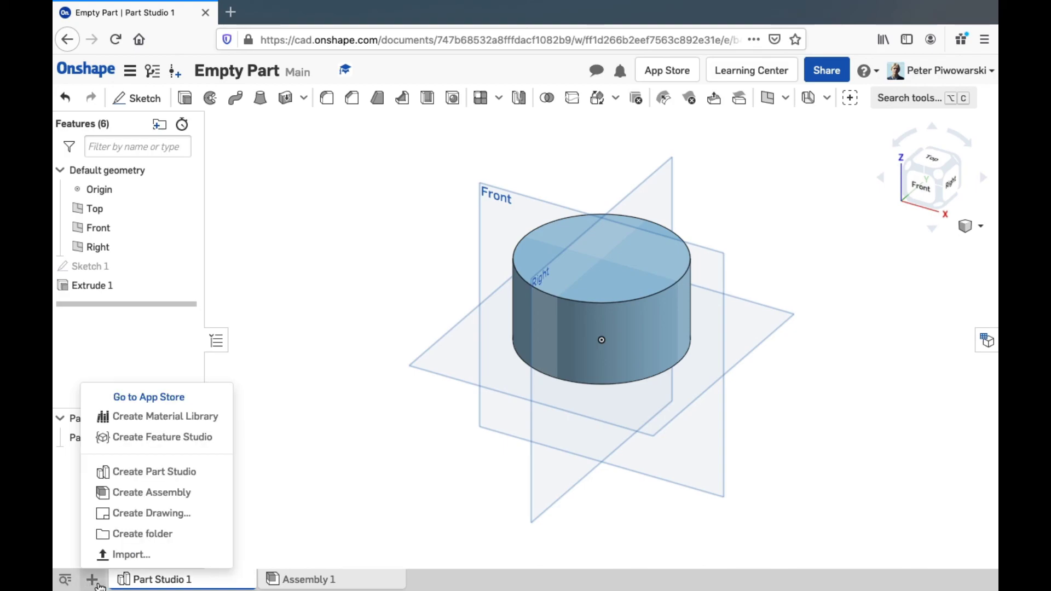
click(121, 474)
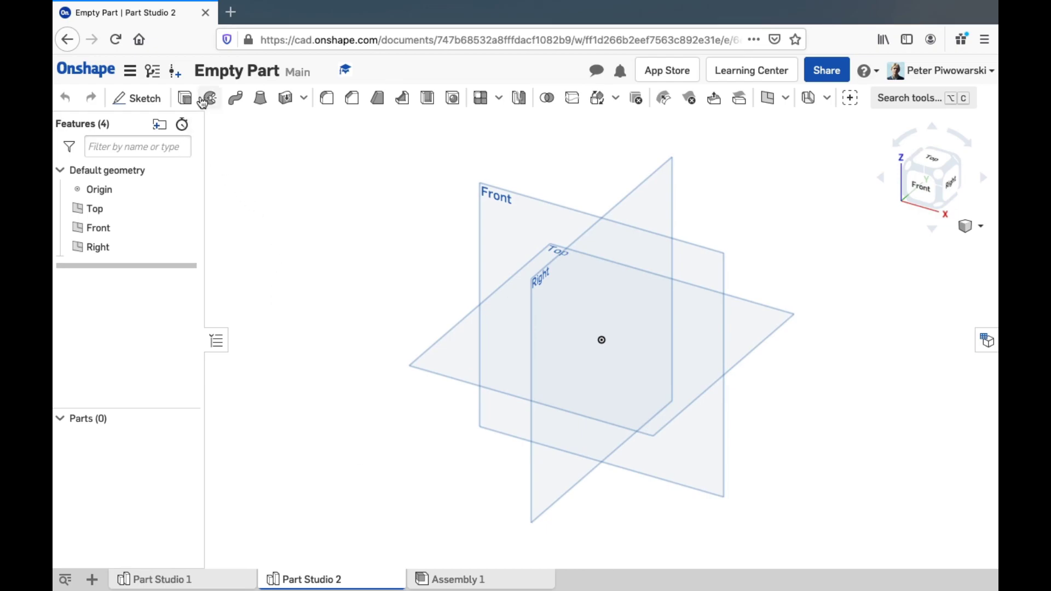
click(143, 101)
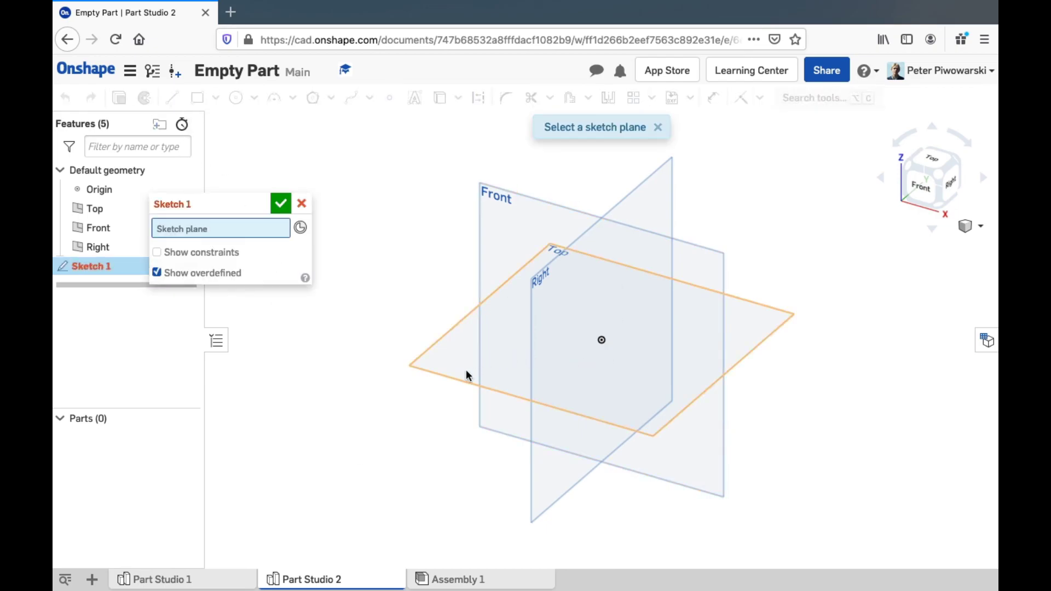
click(465, 377)
click(197, 98)
click(602, 340)
click(653, 327)
click(683, 316)
click(281, 204)
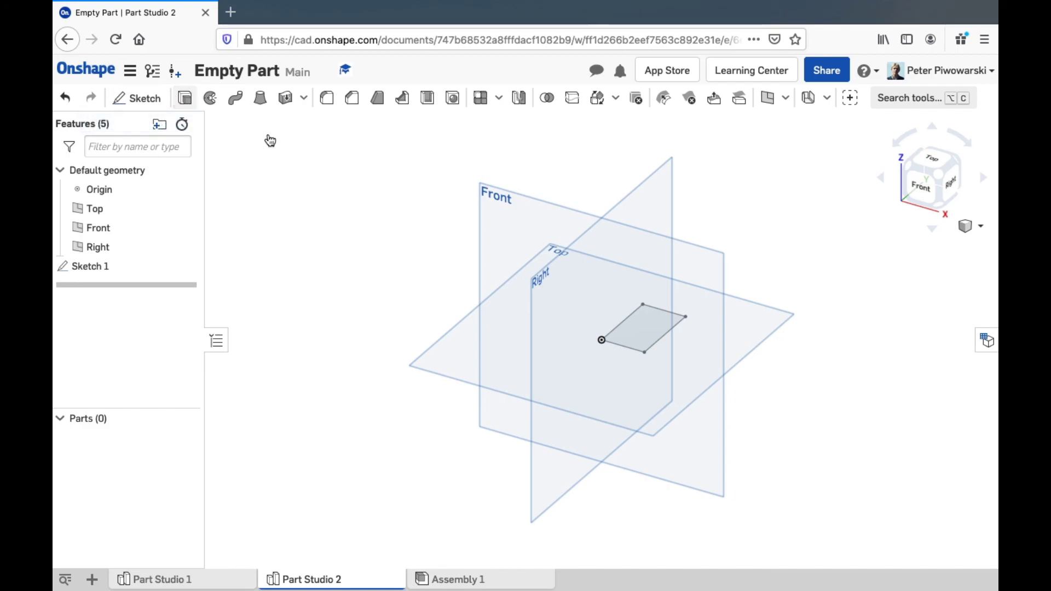
click(637, 325)
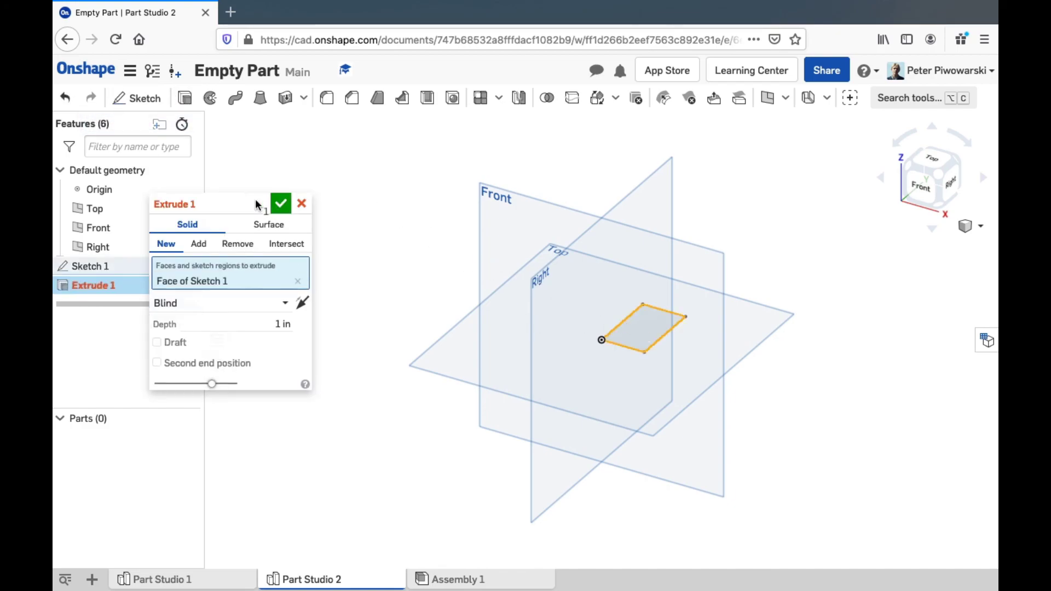
click(281, 204)
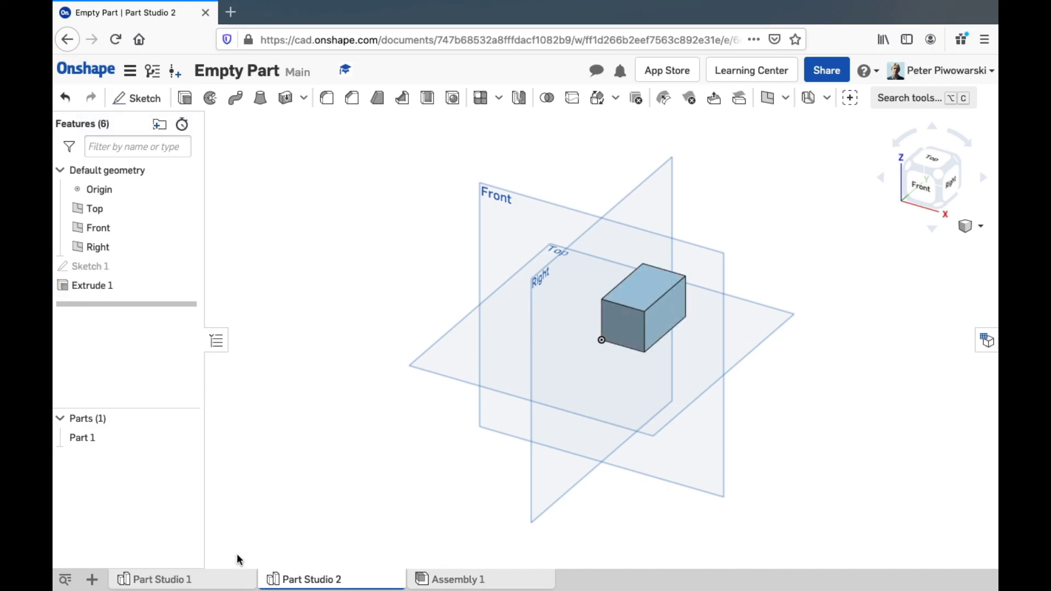
Visit Part Studio 1, Part Studio 2 and Assembly 1, ending back in Part Studio 1
click(210, 578)
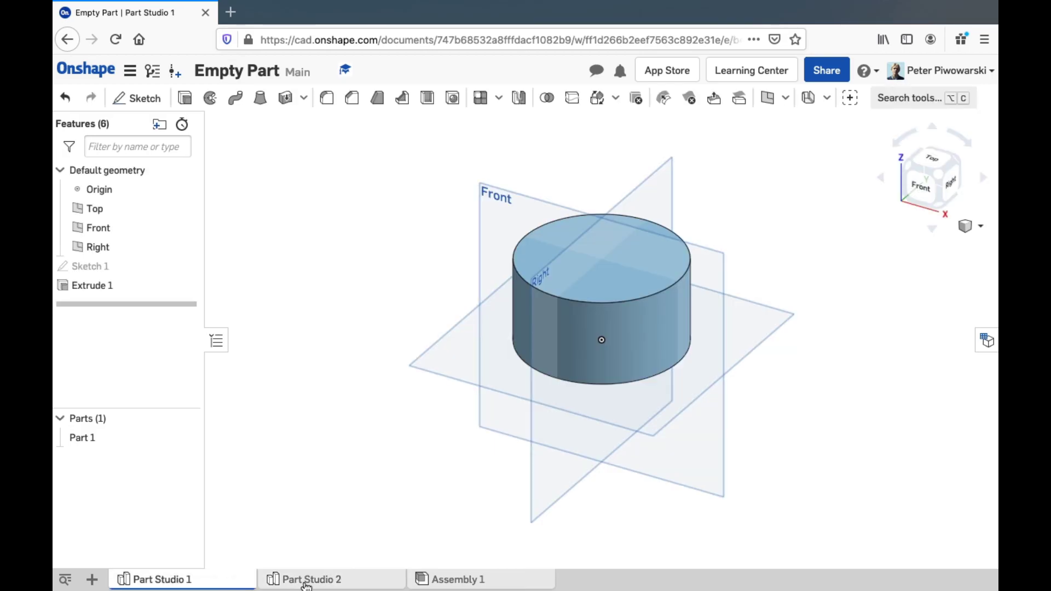
click(307, 581)
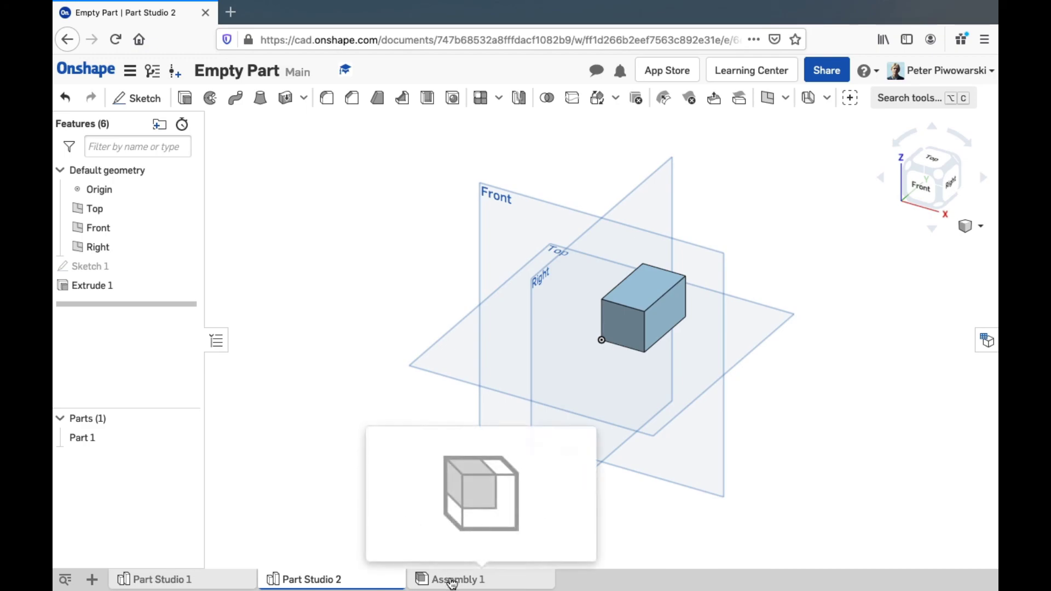
click(505, 582)
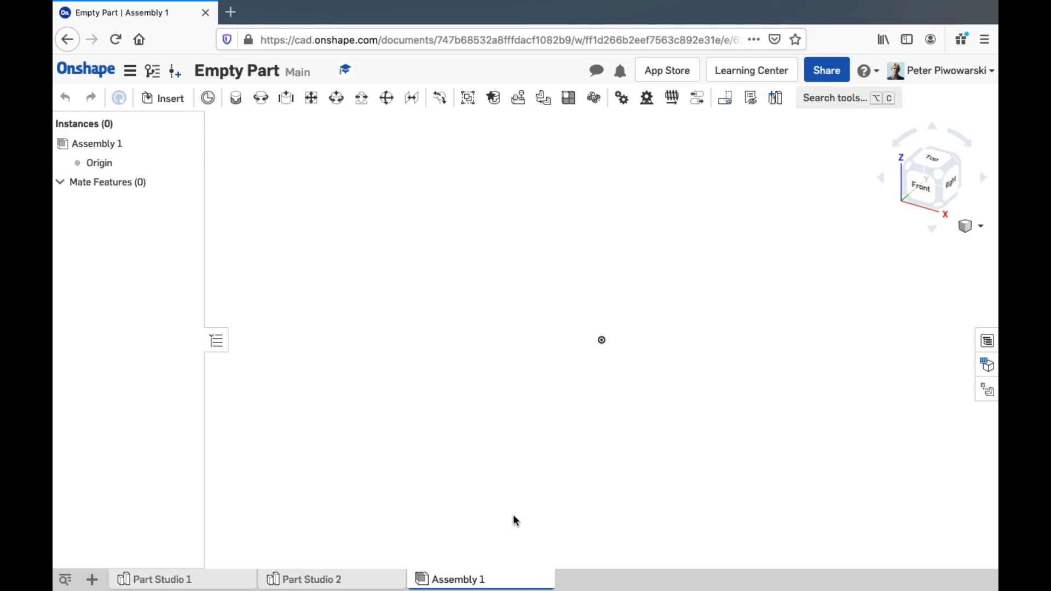
click(181, 583)
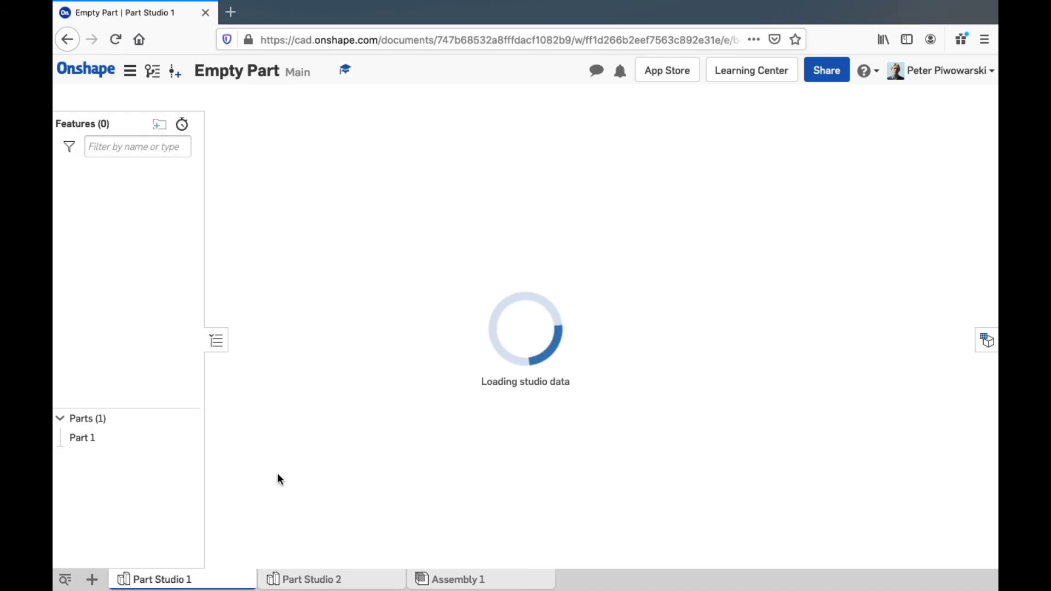